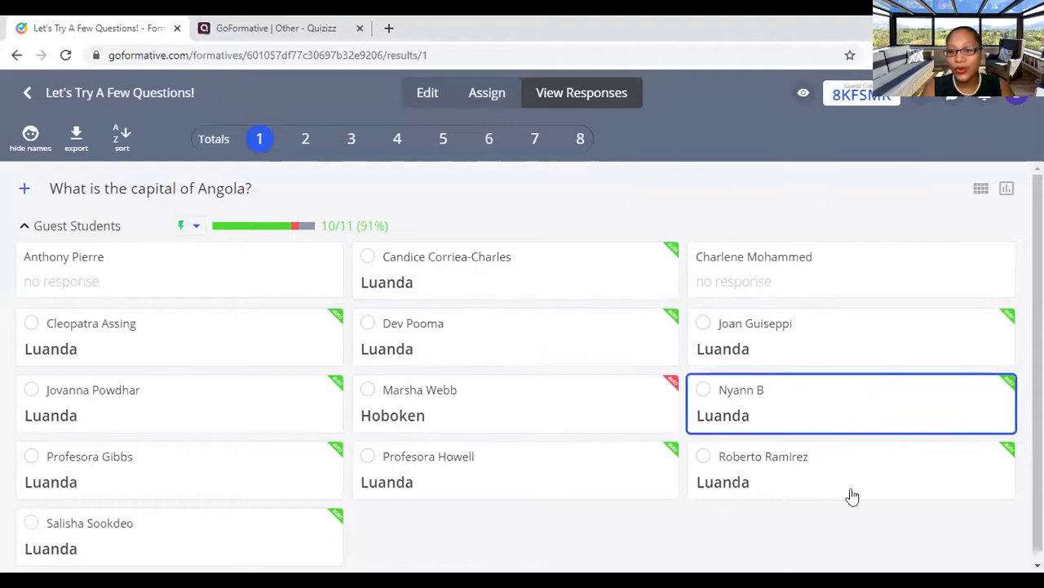
Step: View the response totals for all students, and open the formative "Let's Try A Few Questions!" for editing
click(220, 144)
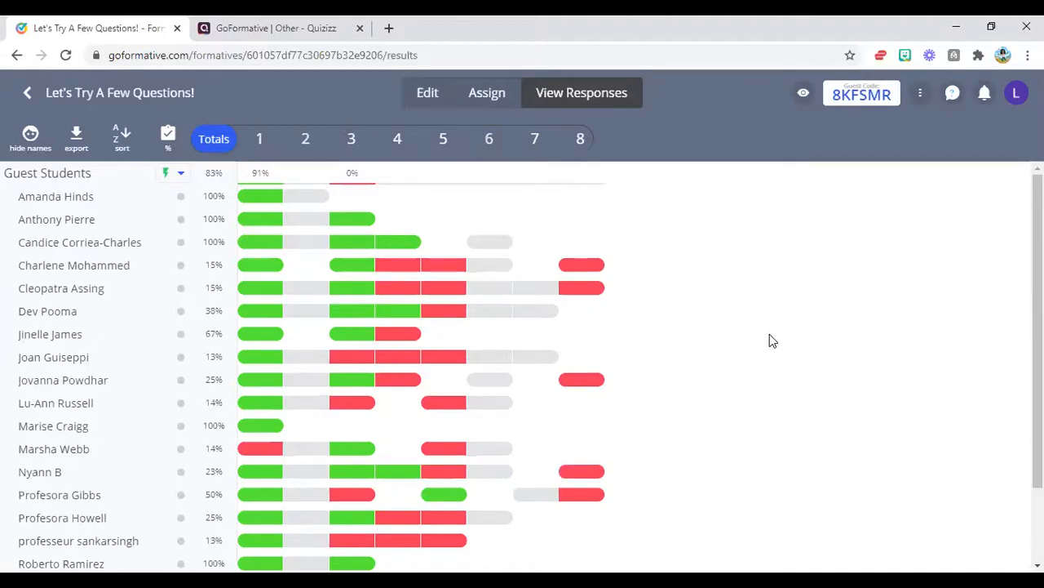
click(28, 93)
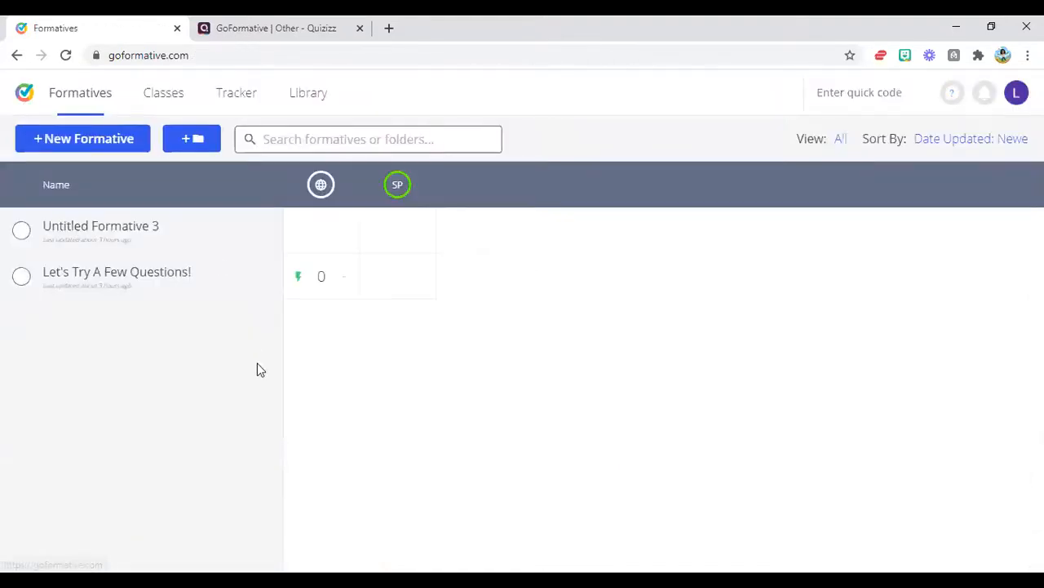
click(158, 278)
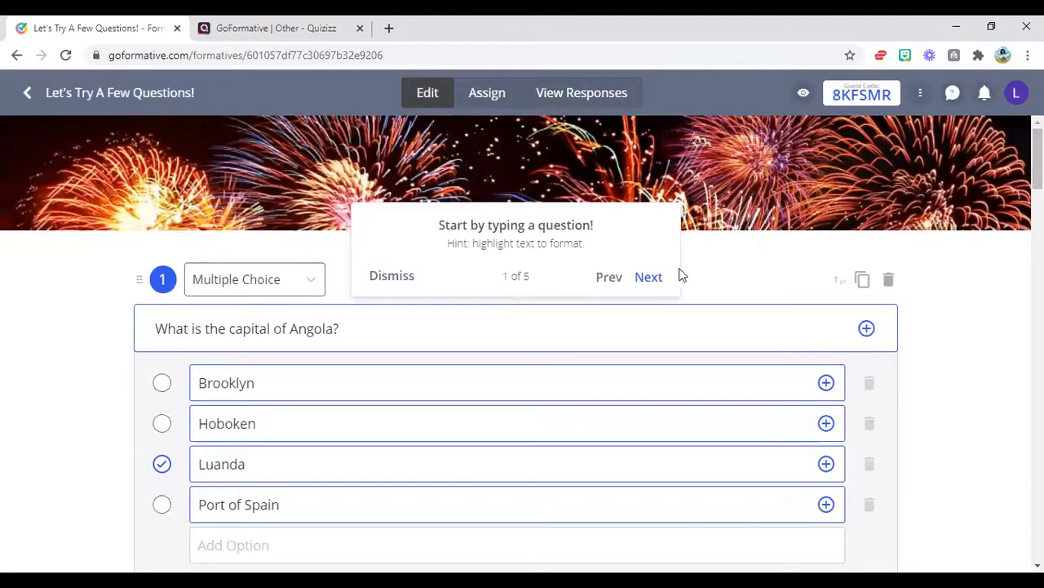
Step: Go through the guided editing tips on point values, tagging standards, and adding images or math blocks until the tour closes
click(650, 280)
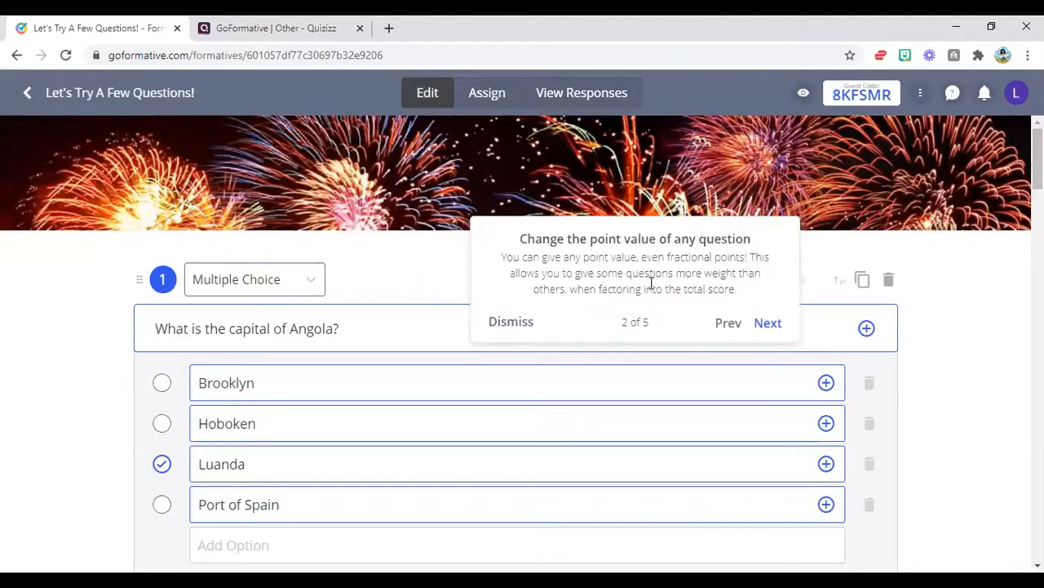
click(763, 324)
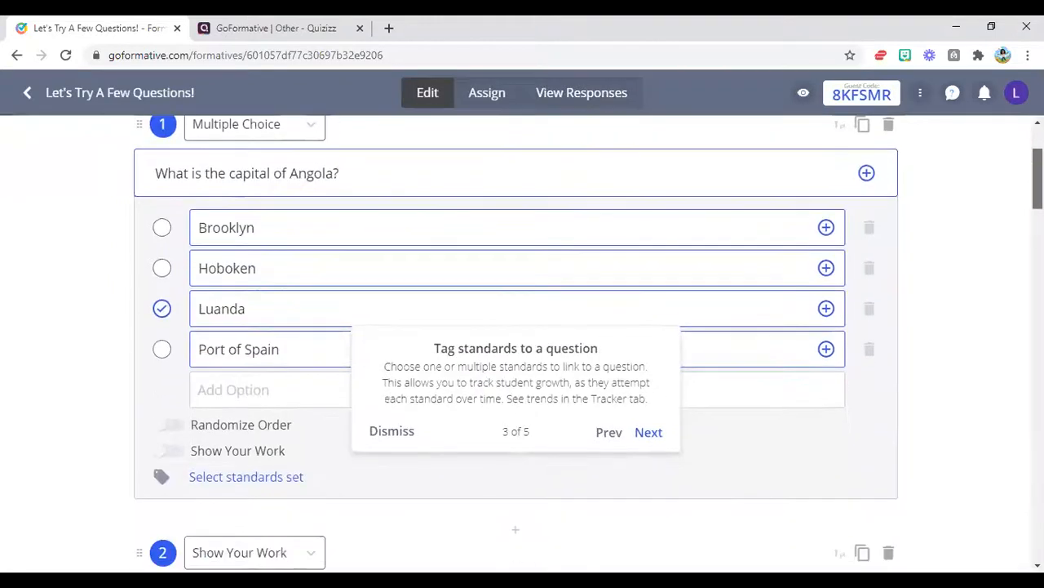
click(649, 432)
click(572, 222)
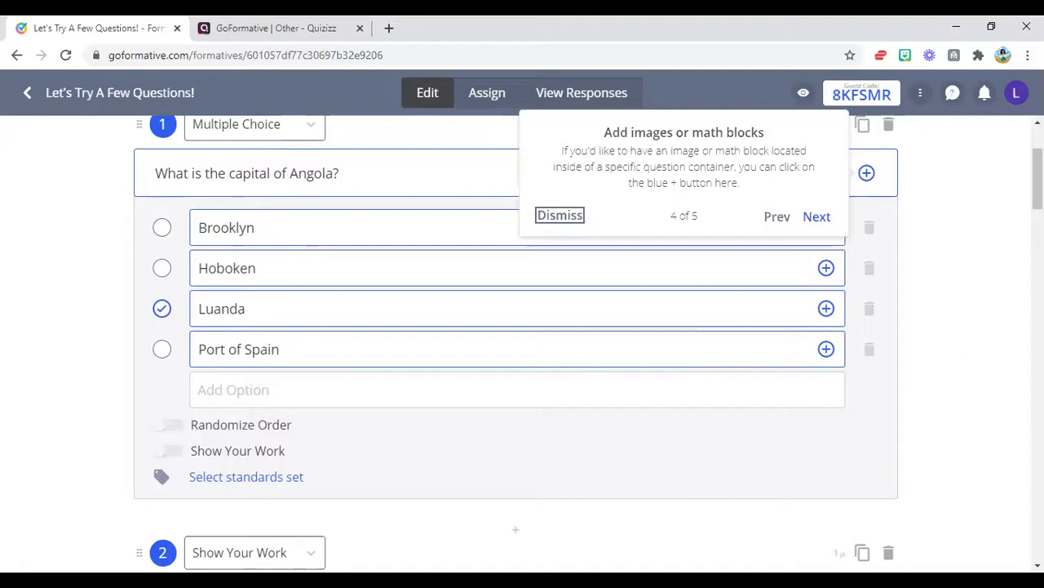
scroll(841, 224, up, 1)
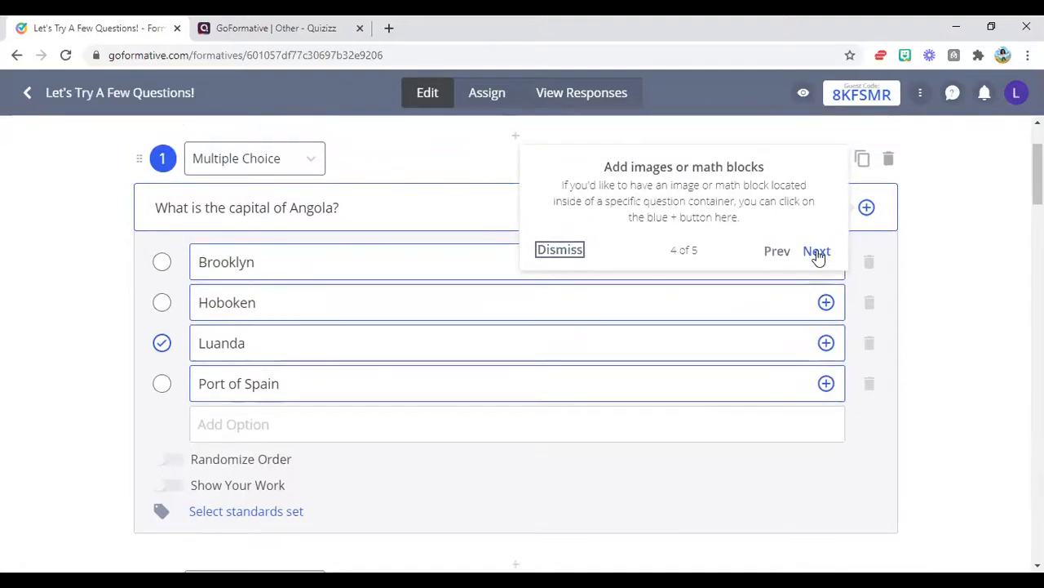
click(817, 251)
Step: Examine how questions 1 to 4 are set up: multiple choice, show your work, true or false, and the image-based short answer
mouse_move(1038, 174)
mouse_down()
mouse_move(1038, 189)
mouse_move(1038, 176)
mouse_up()
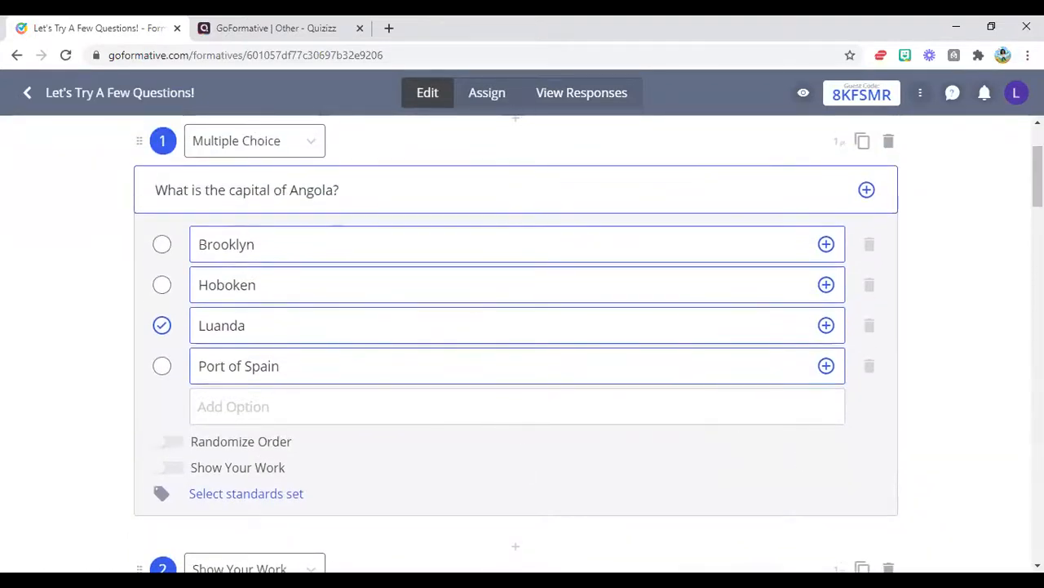
scroll(1038, 176, down, 2)
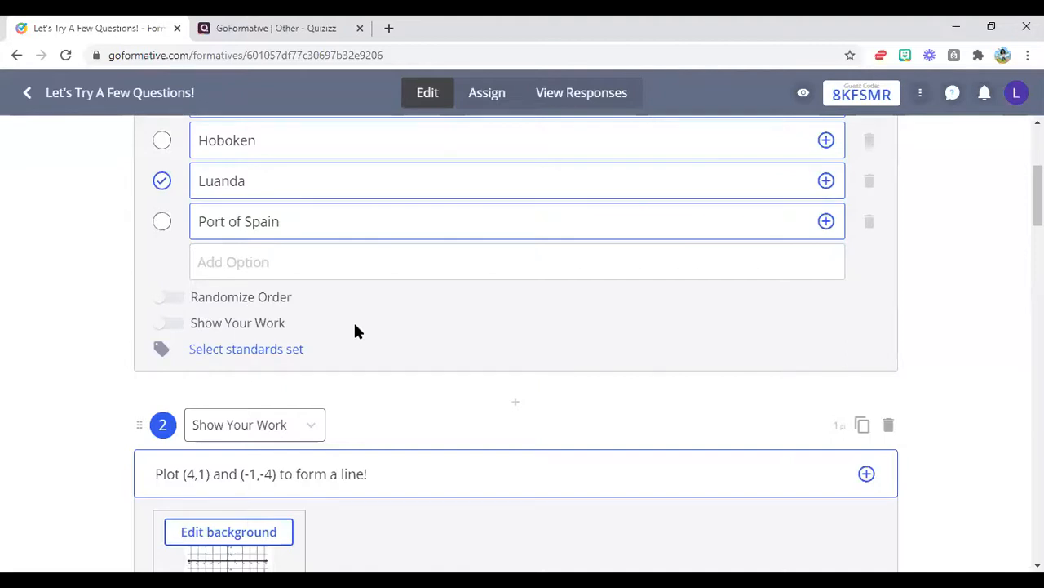
drag(1038, 196, 1038, 234)
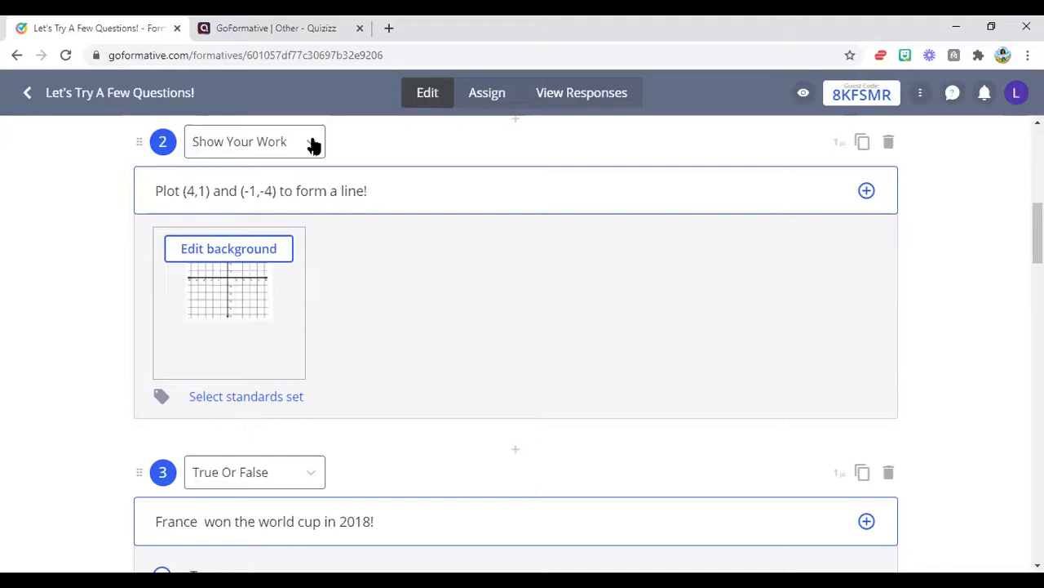
drag(1037, 244, 1038, 312)
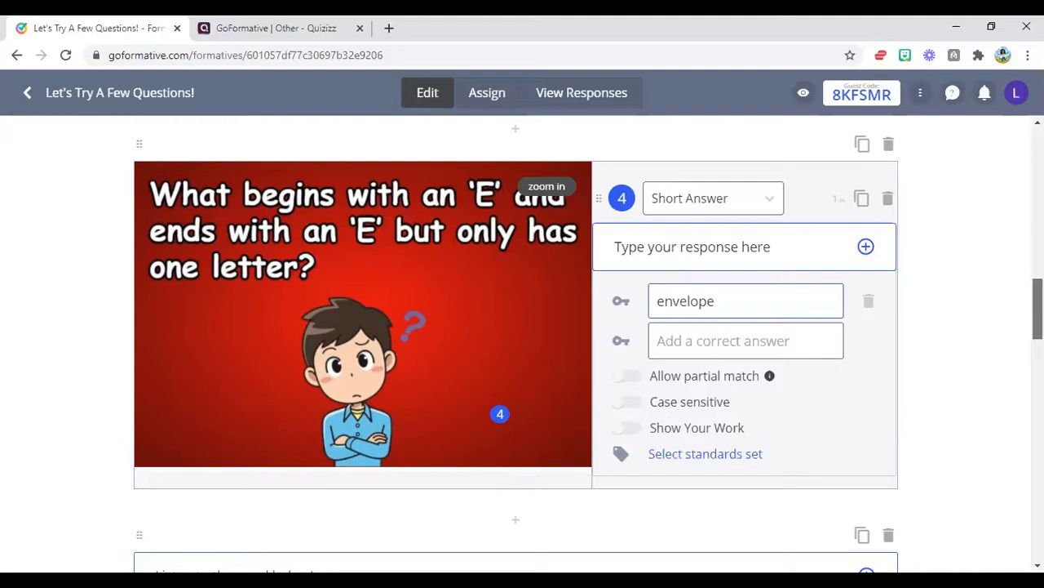
scroll(1038, 309, down, 5)
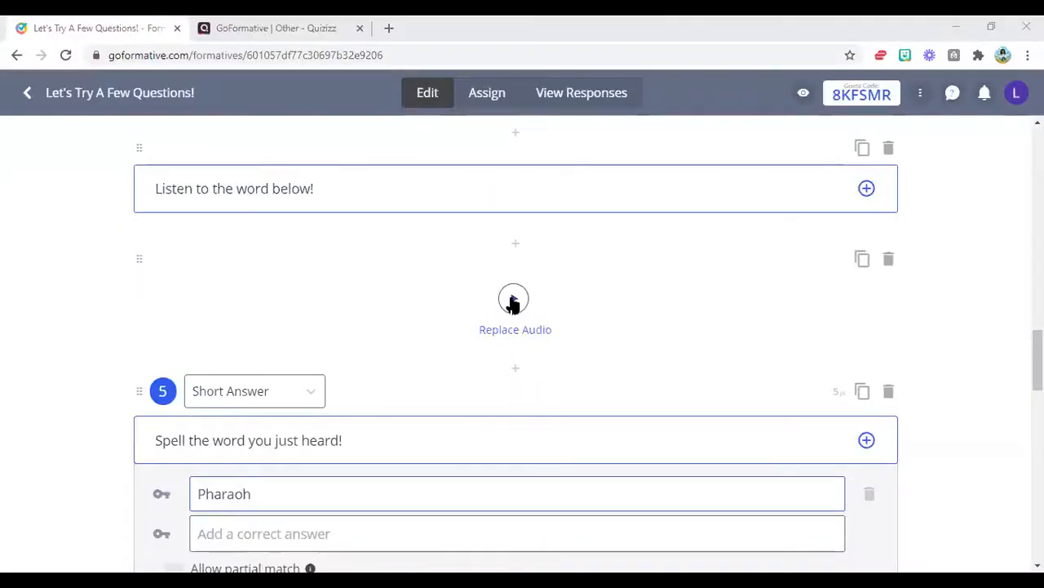
Step: Play and pause the audio clip above the spelling question, and examine the setup of questions 5 to 7
click(513, 300)
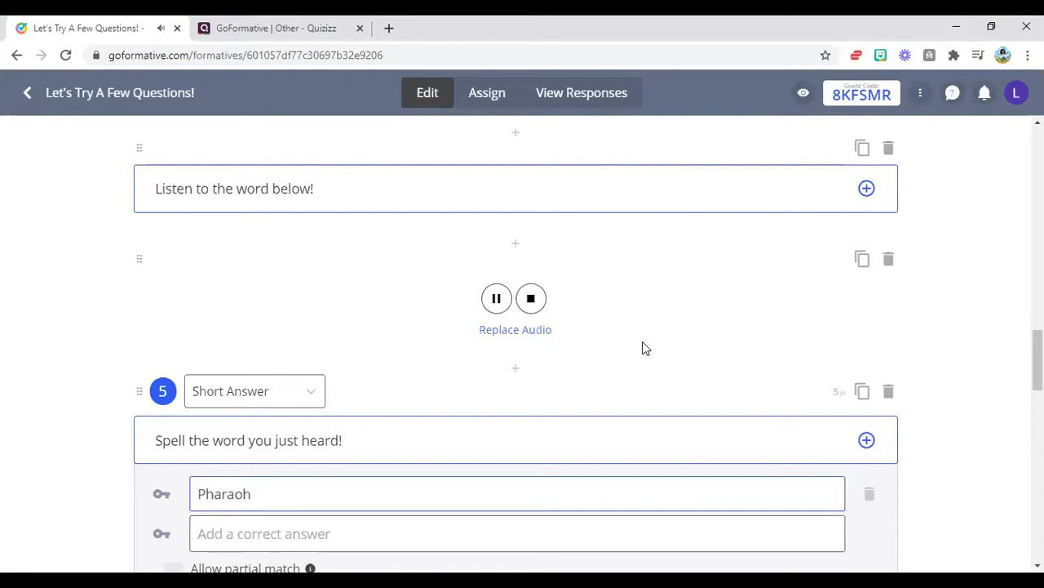
click(498, 309)
scroll(696, 374, down, 2)
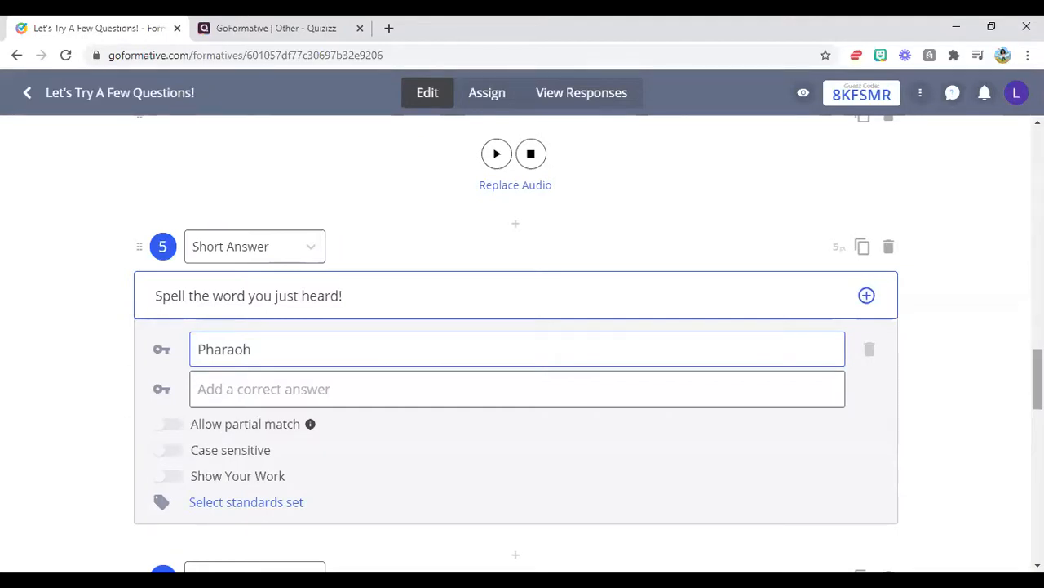
scroll(523, 342, down, 3)
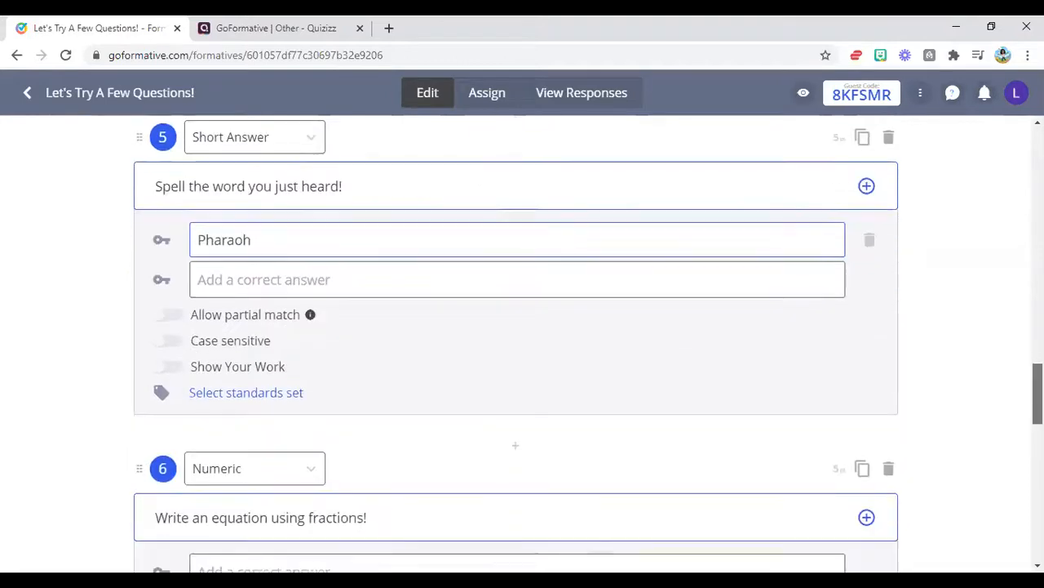
scroll(522, 343, down, 2)
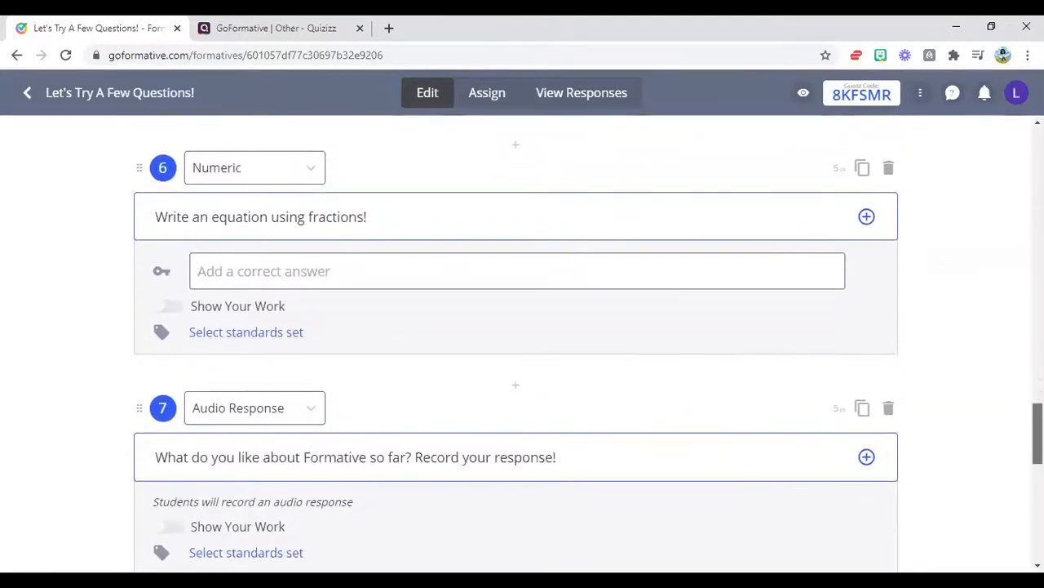
scroll(522, 343, down, 1)
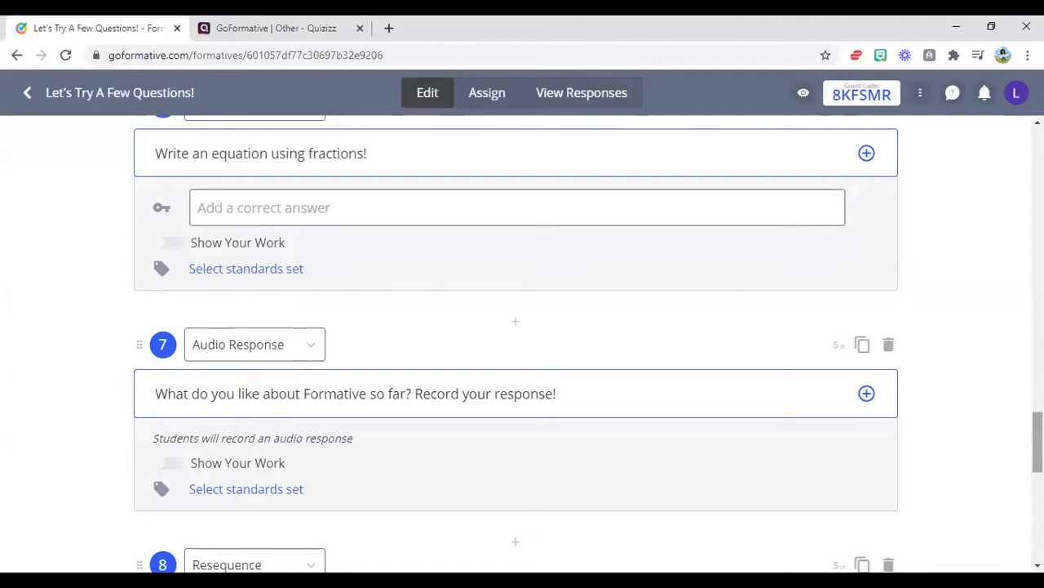
scroll(522, 343, up, 2)
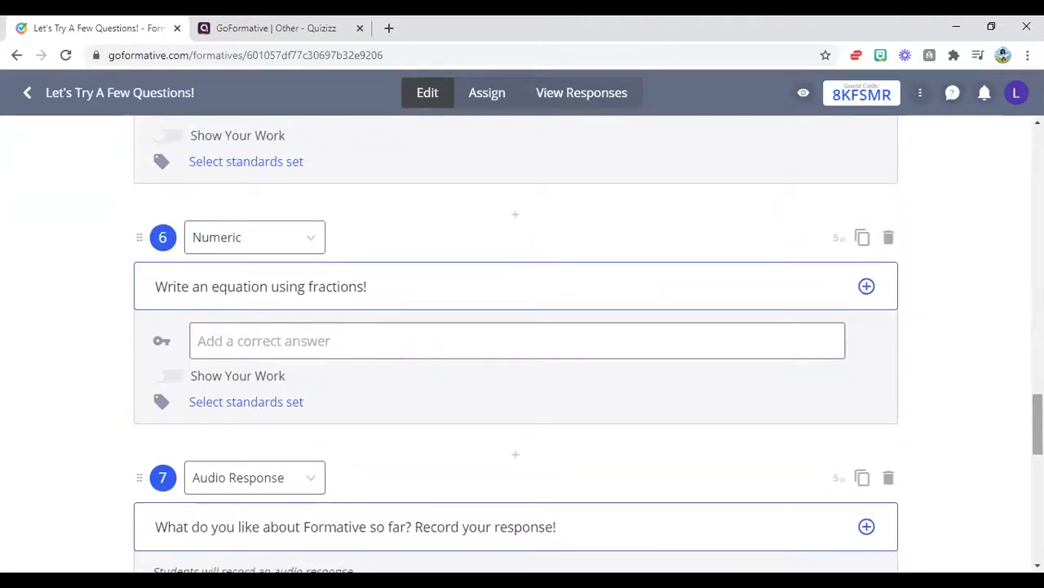
scroll(522, 343, up, 5)
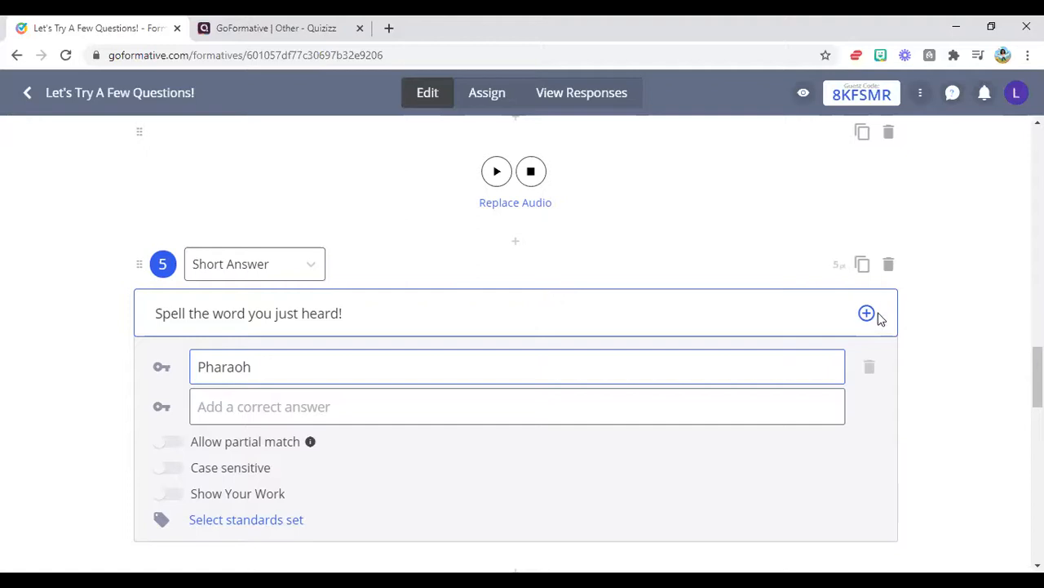
scroll(1037, 368, down, 1)
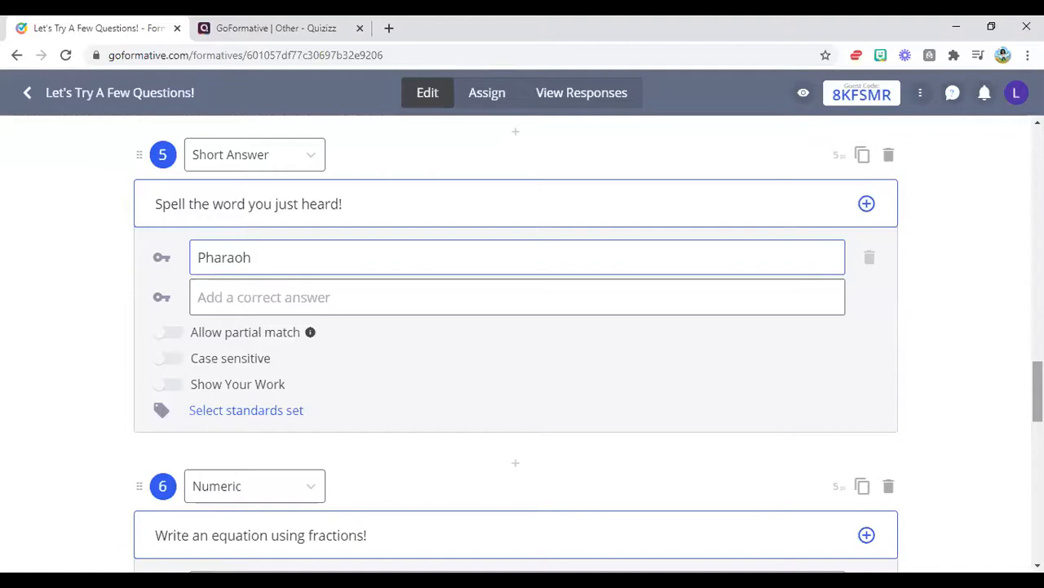
scroll(522, 342, down, 1)
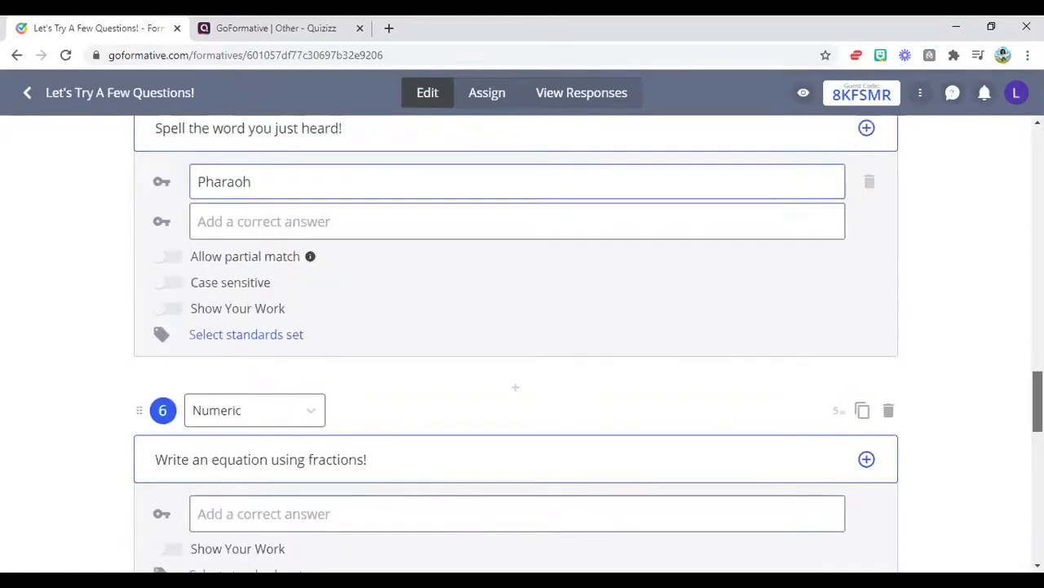
scroll(522, 343, down, 3)
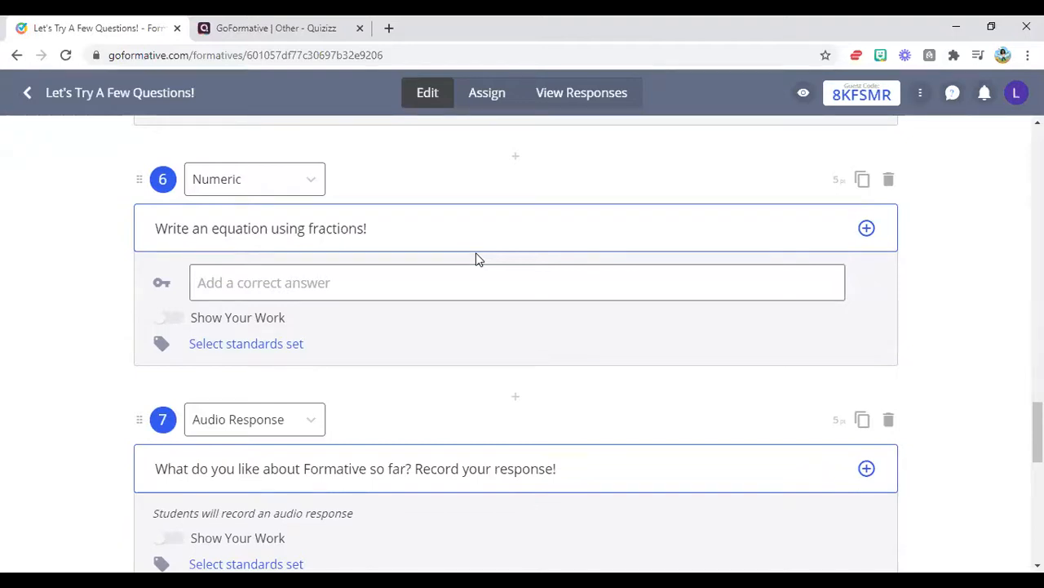
Step: Add a math block under the prompt of question 6, and open its equation in the math keypad before closing it
click(865, 230)
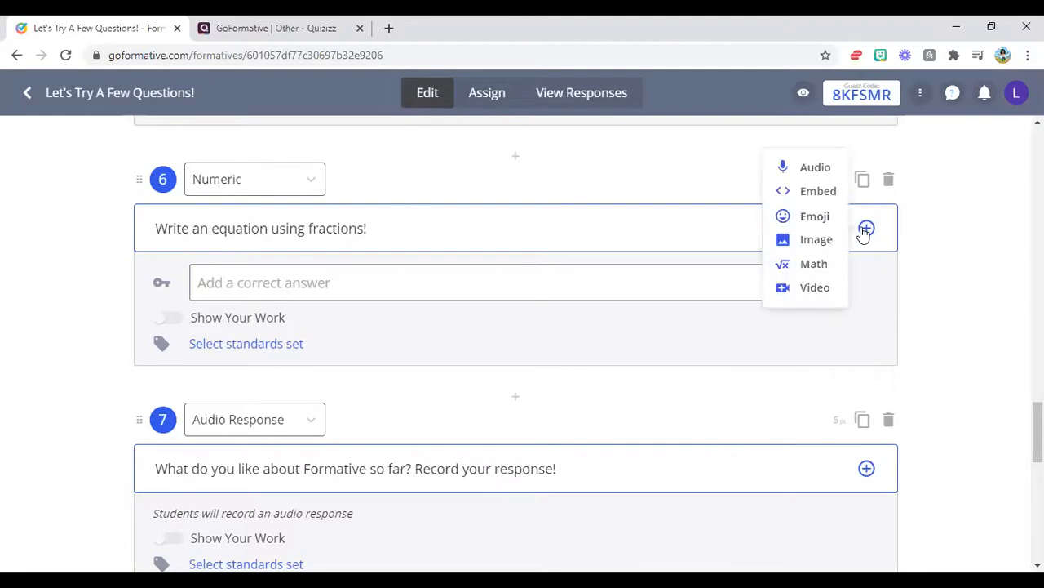
click(808, 267)
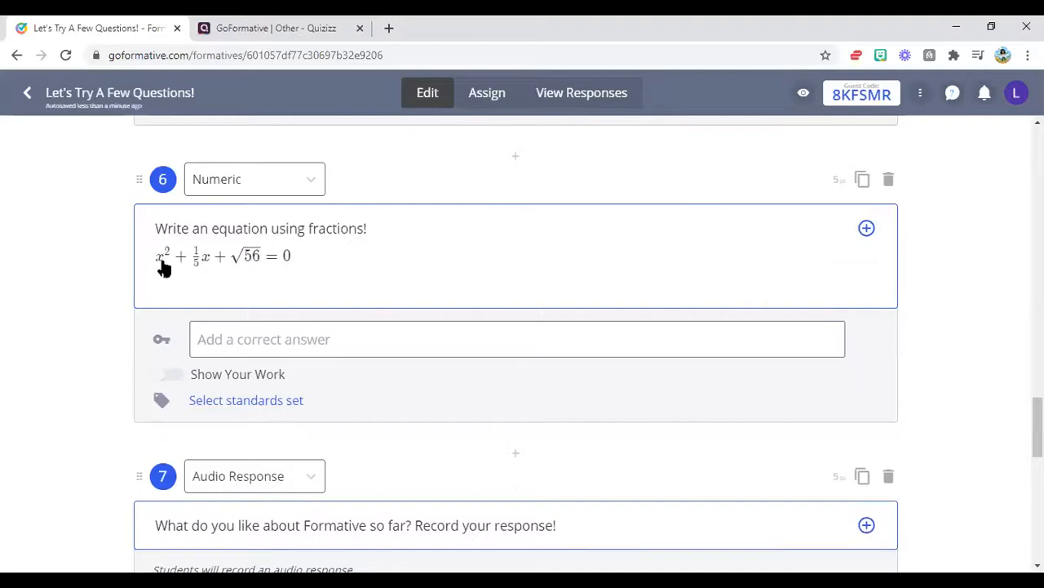
click(162, 259)
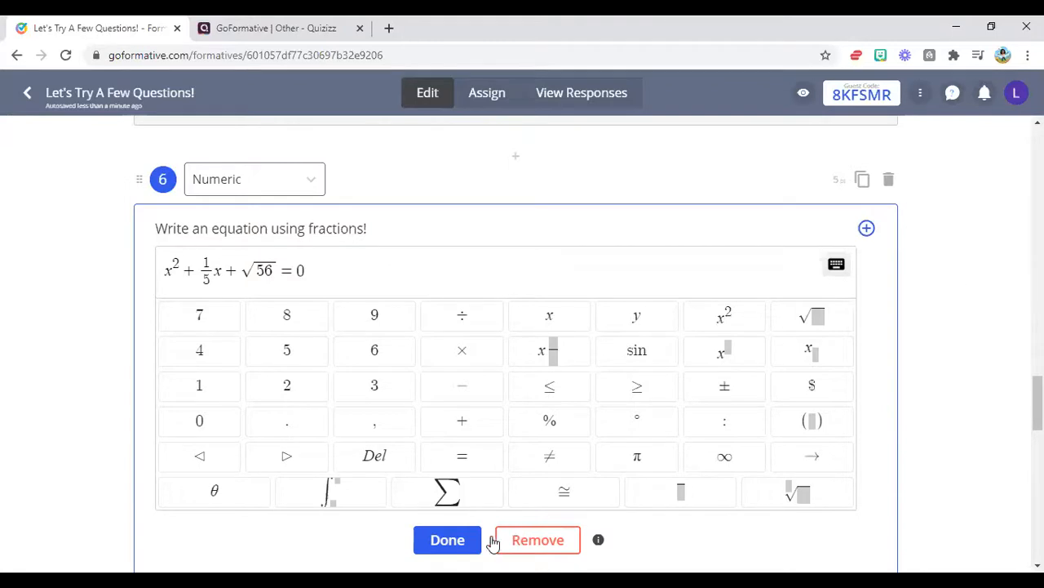
click(448, 541)
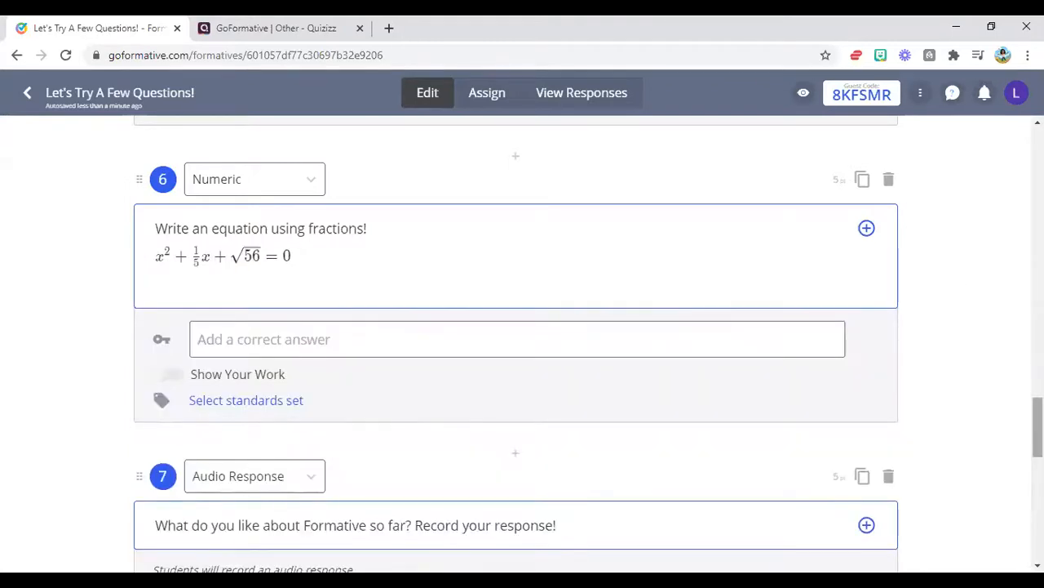
Step: Examine the audio response question 7 and the Star Wars resequence question 8, and return to the start of the formative
scroll(625, 461, down, 1)
scroll(516, 343, down, 3)
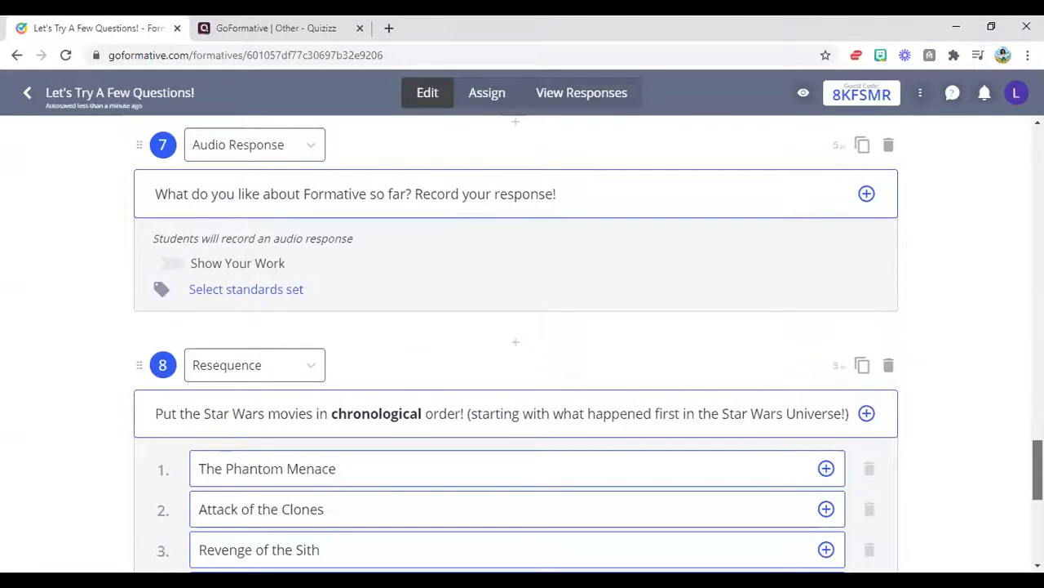
scroll(516, 342, up, 1)
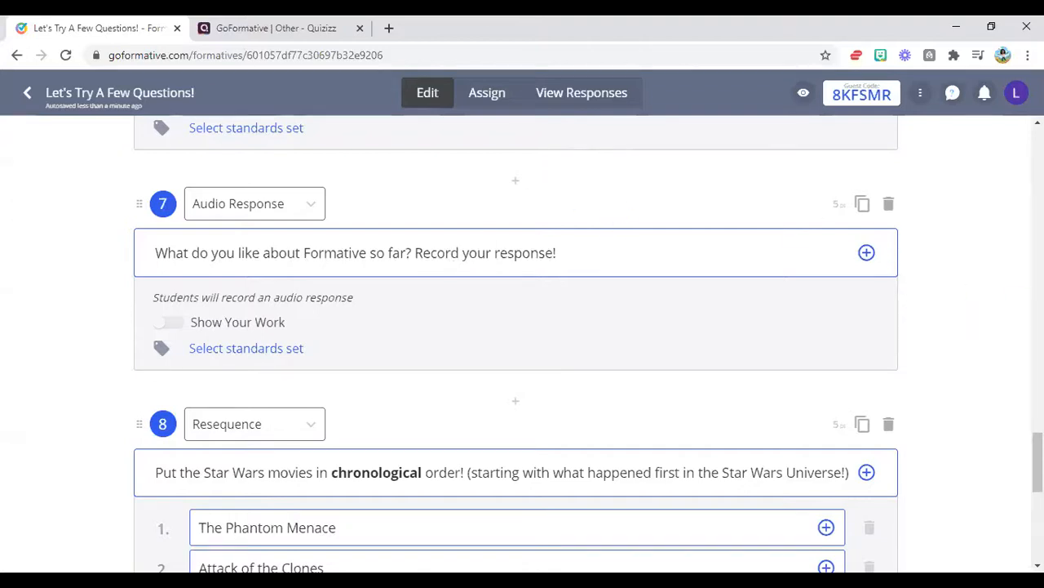
scroll(522, 343, down, 4)
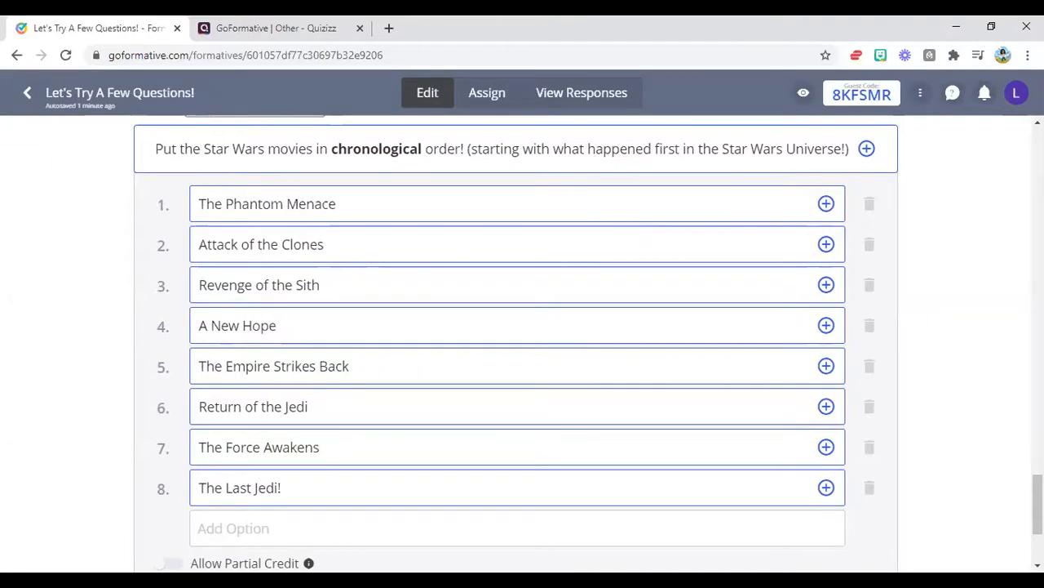
scroll(588, 351, up, 20)
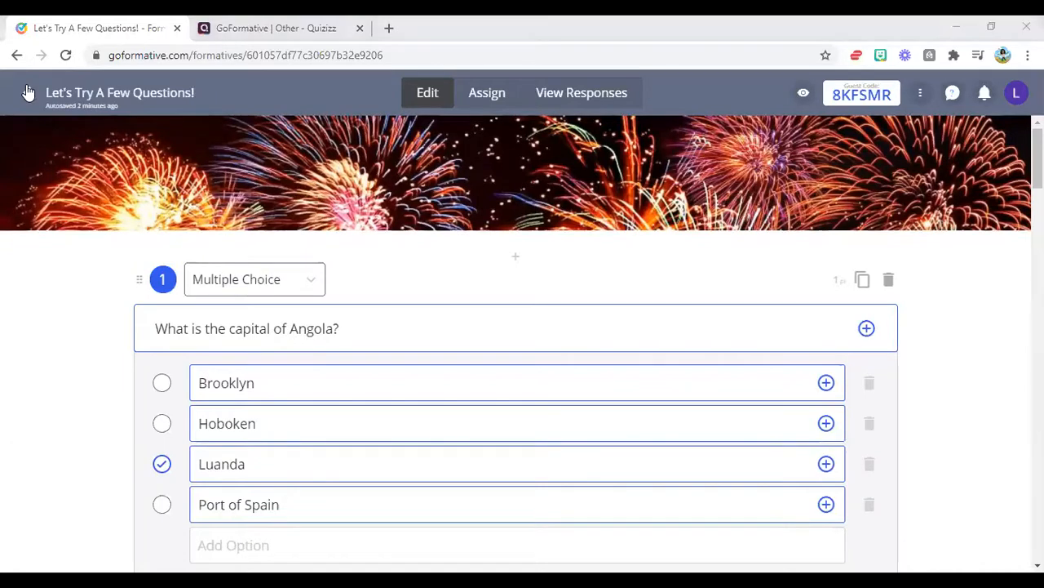
Step: View the Classes and Tracker pages, and reopen the formative "Let's Try A Few Questions!" from the formatives list
click(27, 92)
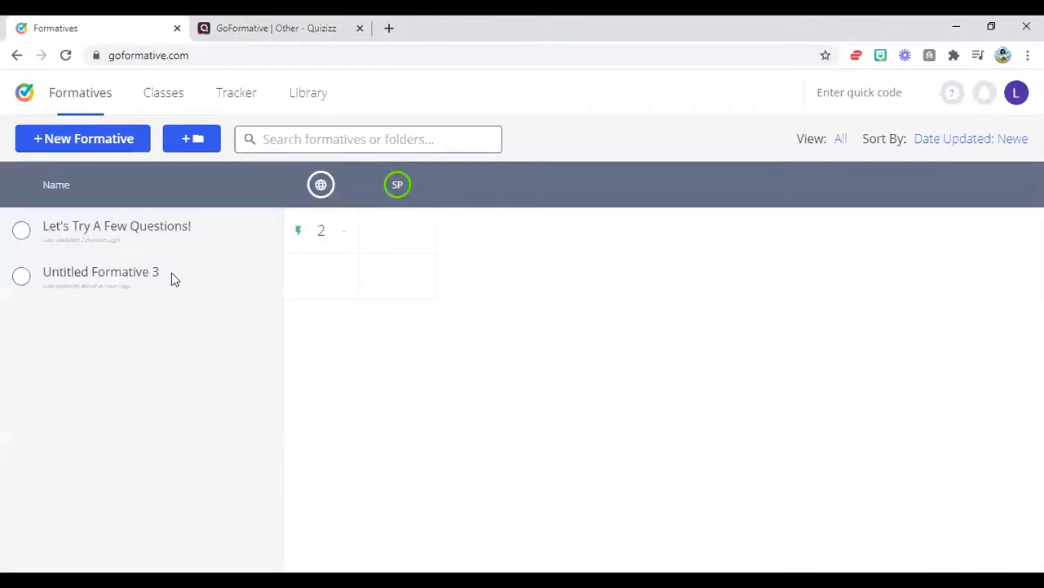
click(158, 96)
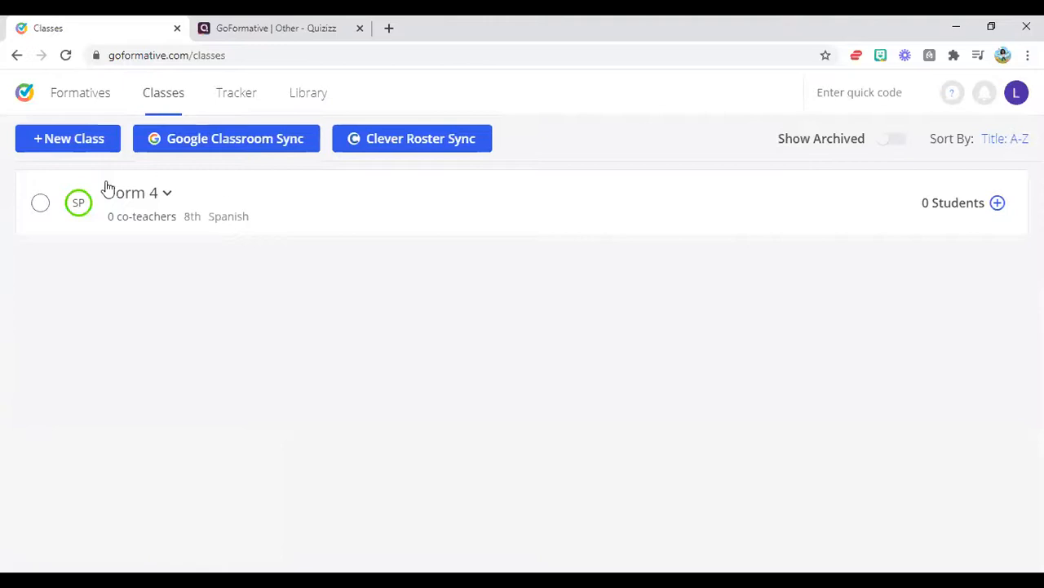
click(234, 96)
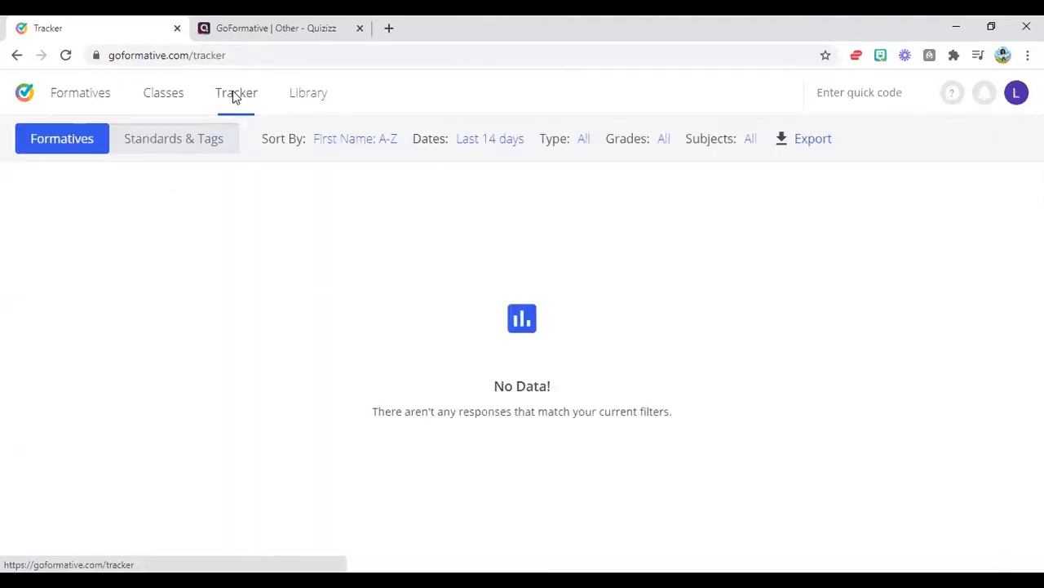
click(85, 109)
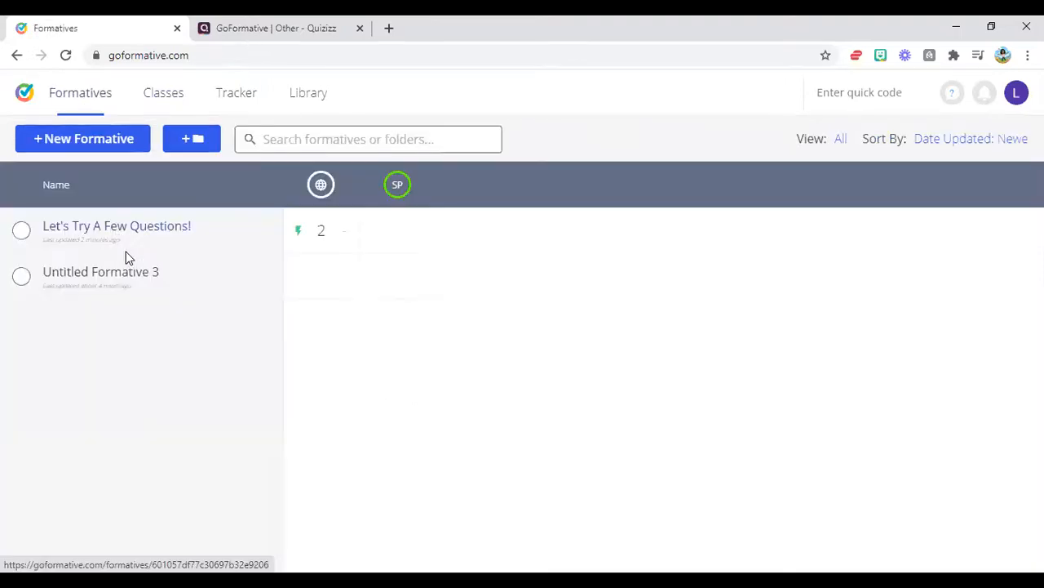
click(137, 235)
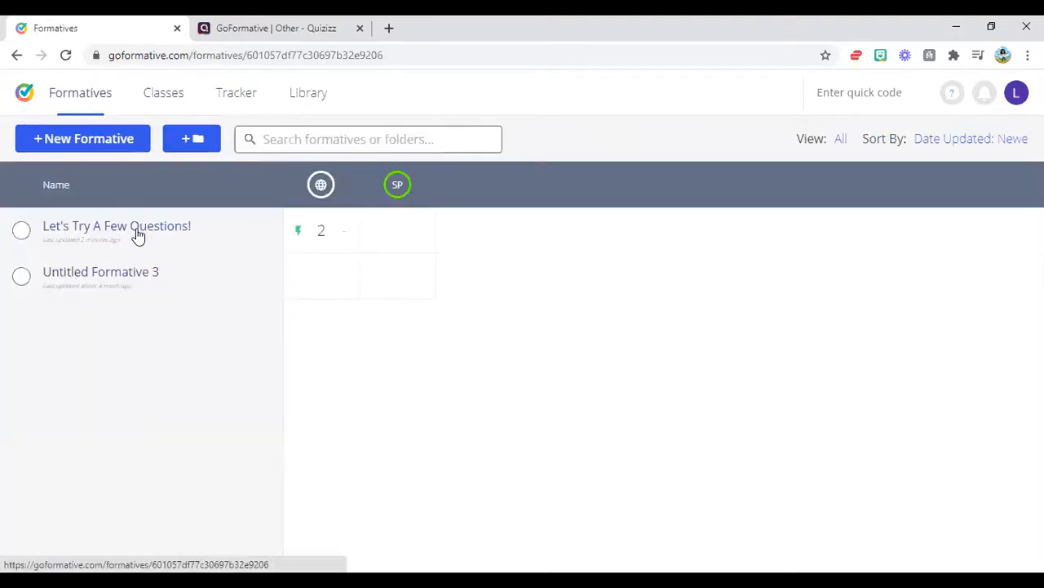
Step: Show the response totals for all questions, and review the first guest student's submission, including the answers to questions 1 and 2
click(560, 106)
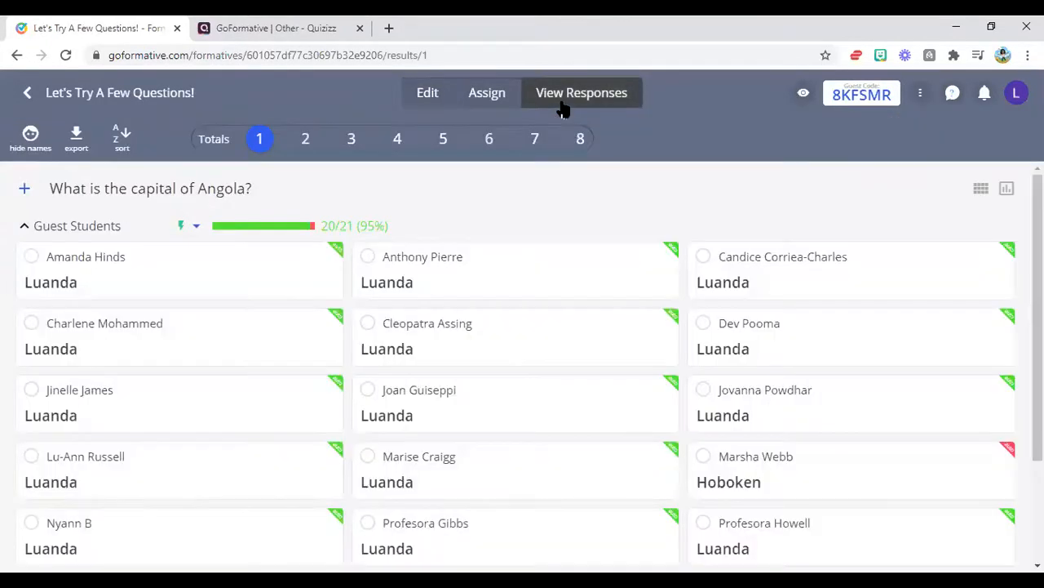
click(214, 153)
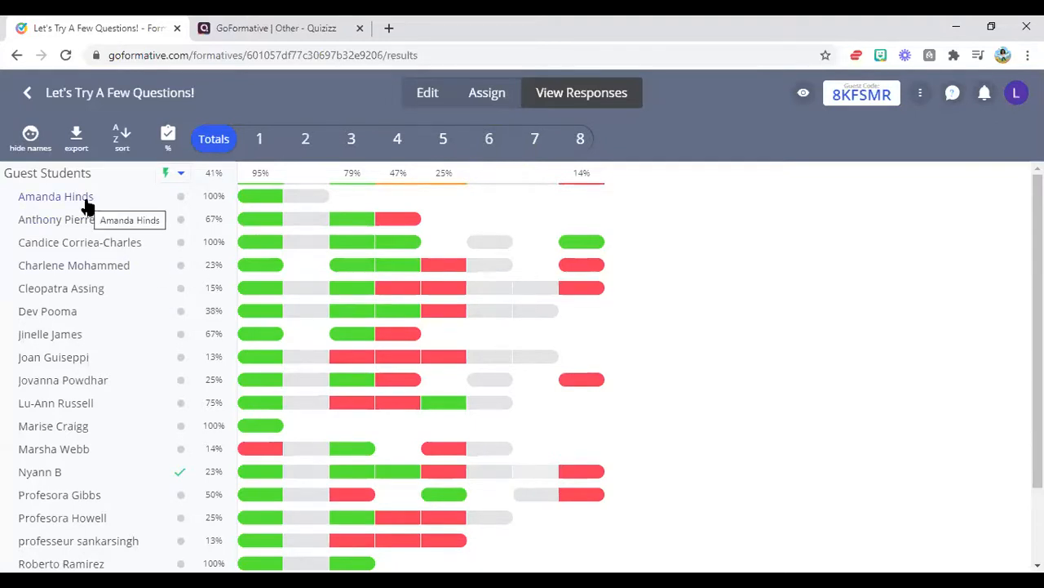
click(55, 197)
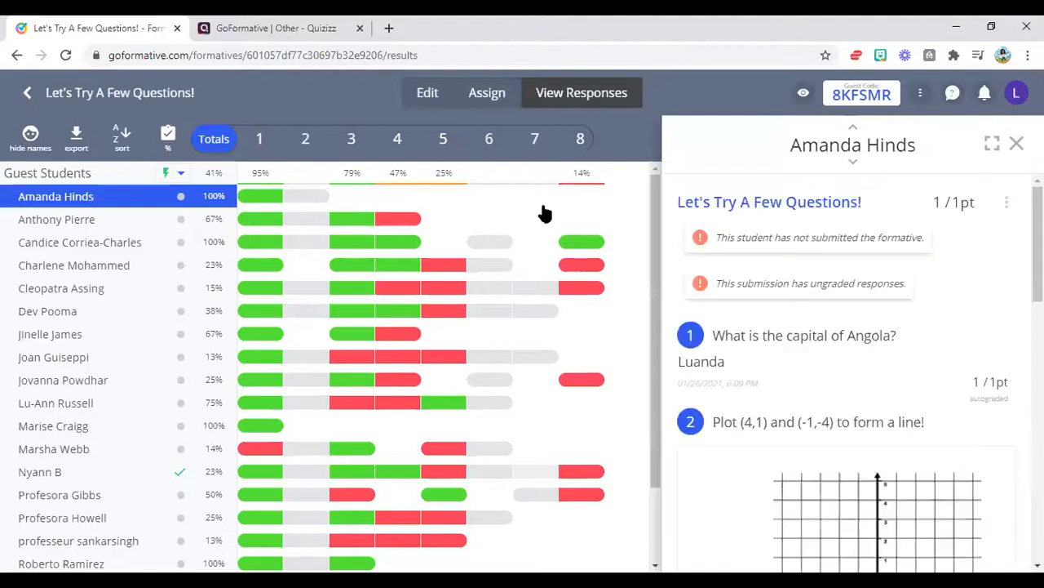
click(261, 201)
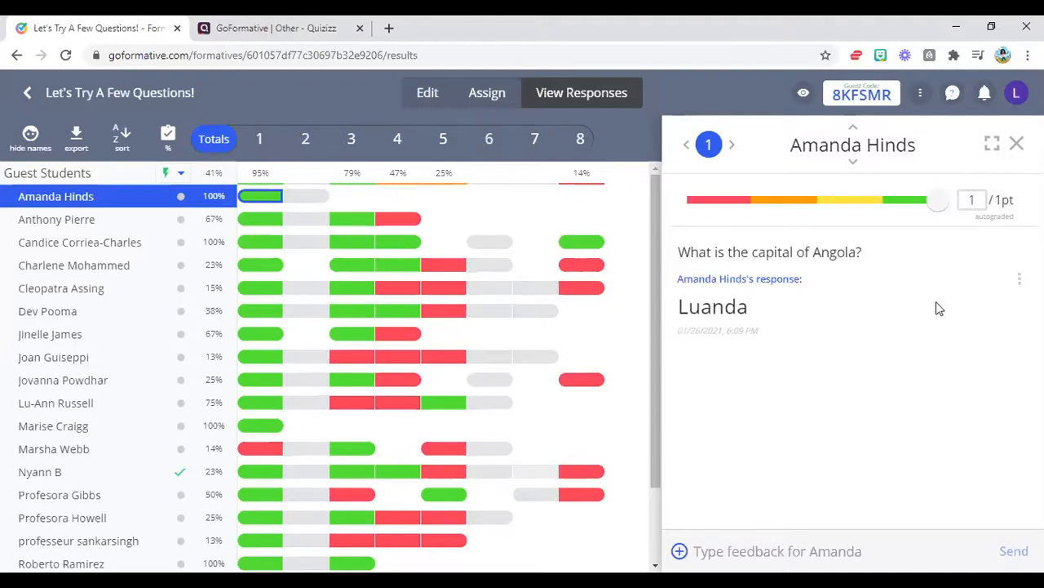
click(306, 201)
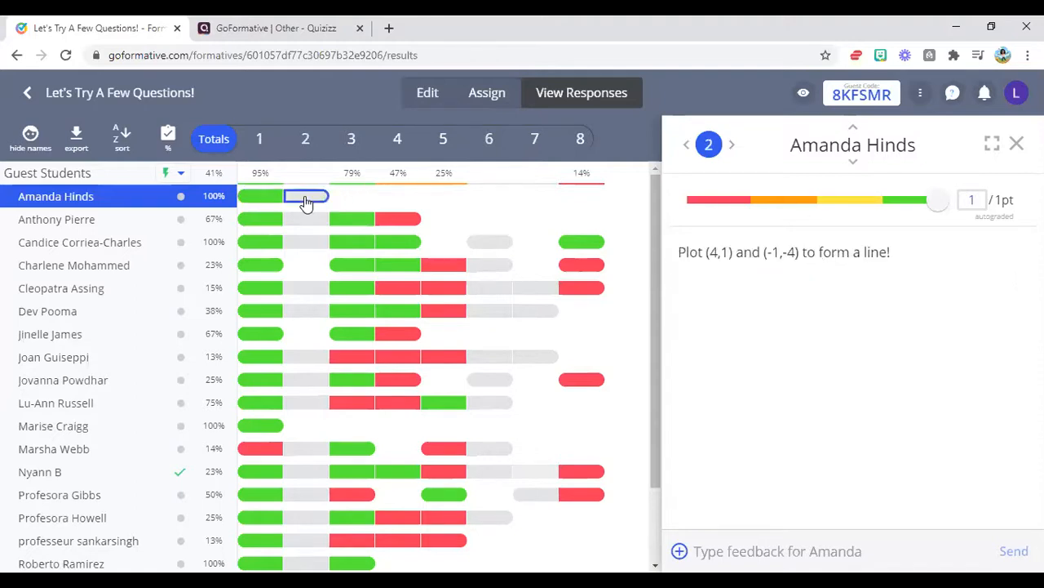
Step: Review the second student's answers to questions 3 and 4, and the following four students' answers to question 4
click(343, 227)
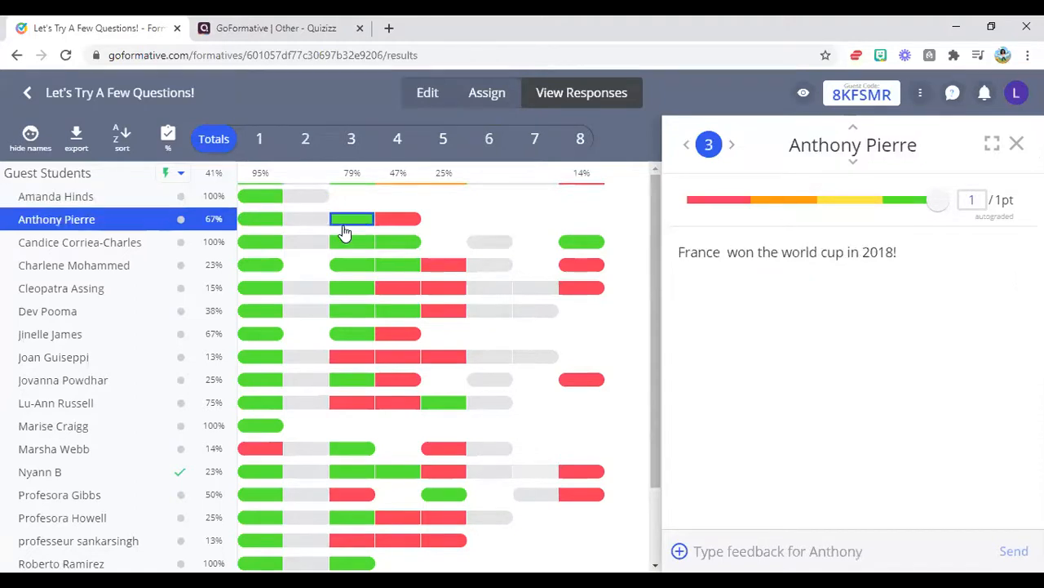
click(406, 221)
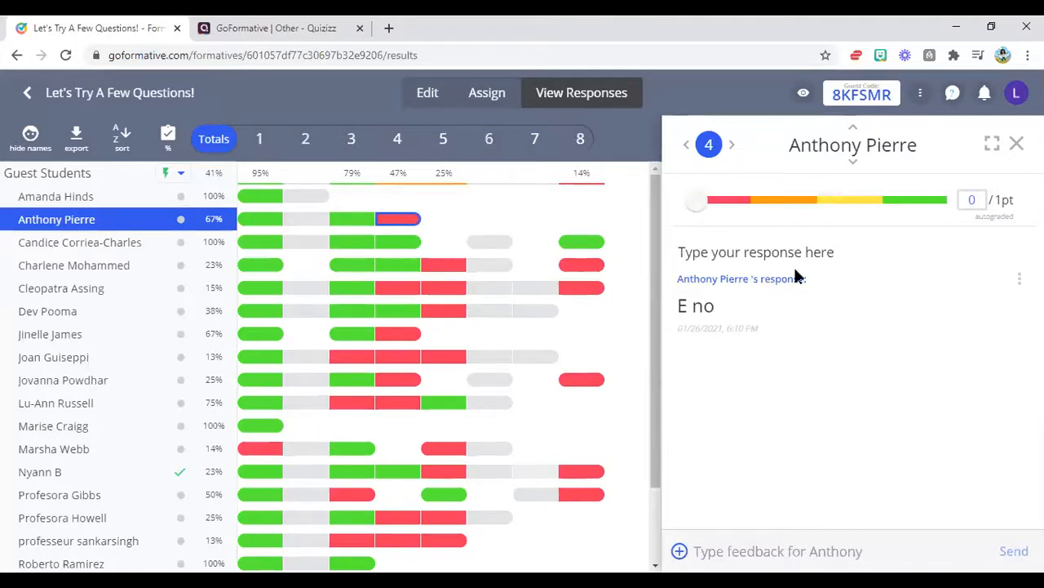
click(404, 246)
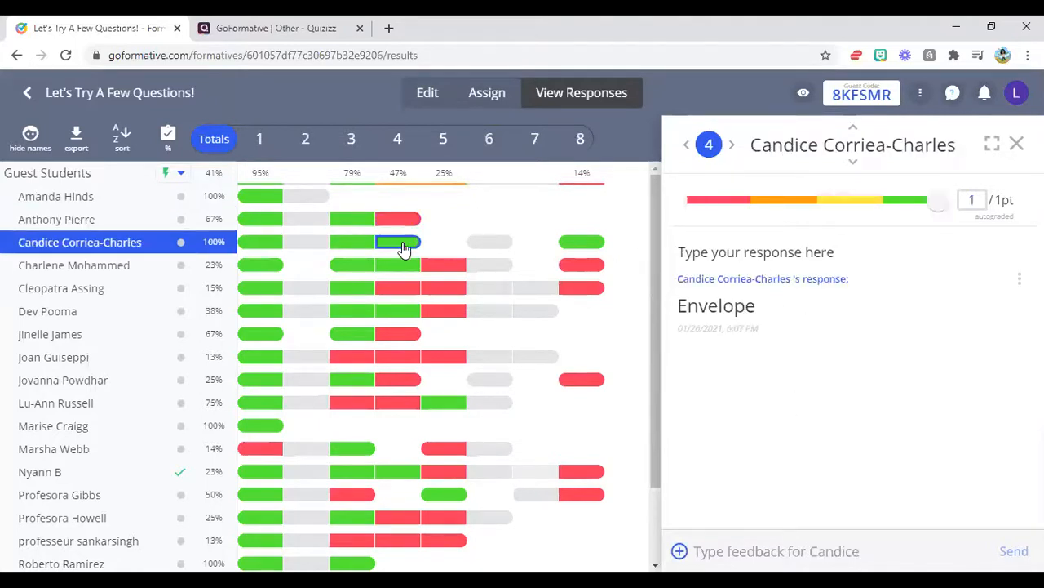
click(400, 267)
click(401, 292)
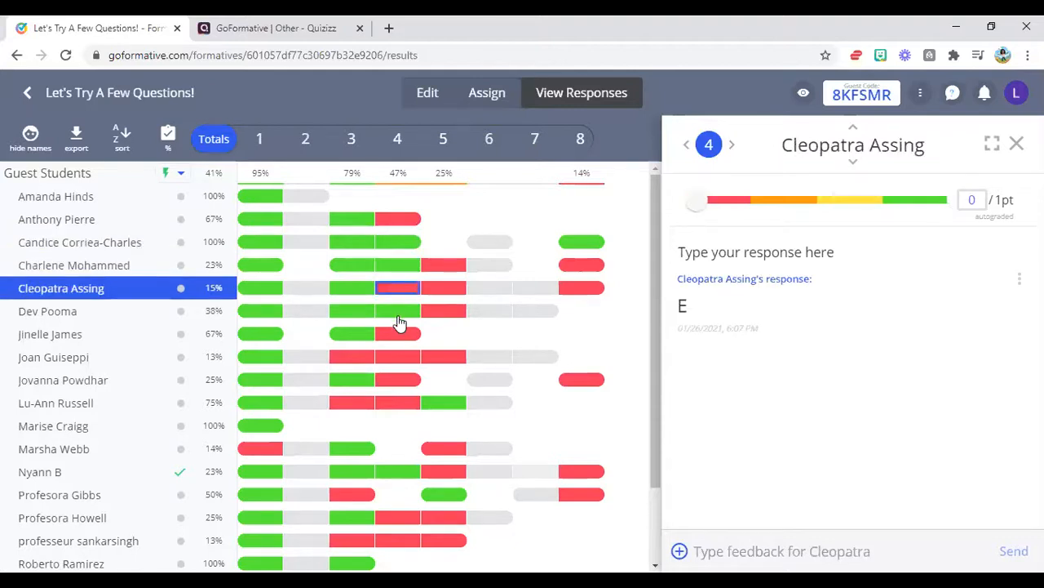
click(400, 320)
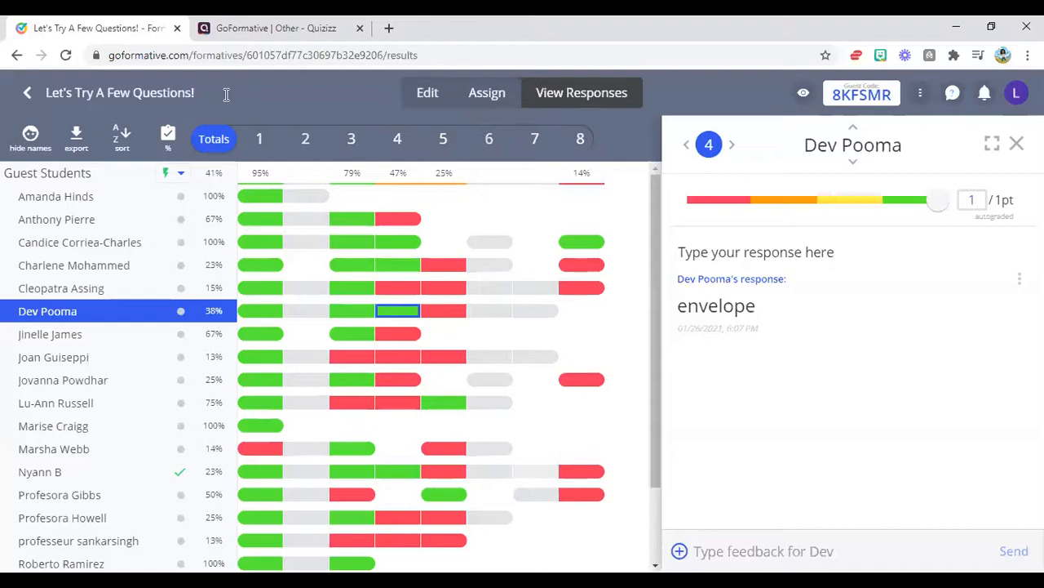
Step: Return to the formatives list and create a new formative titled "Demo Test"
click(33, 96)
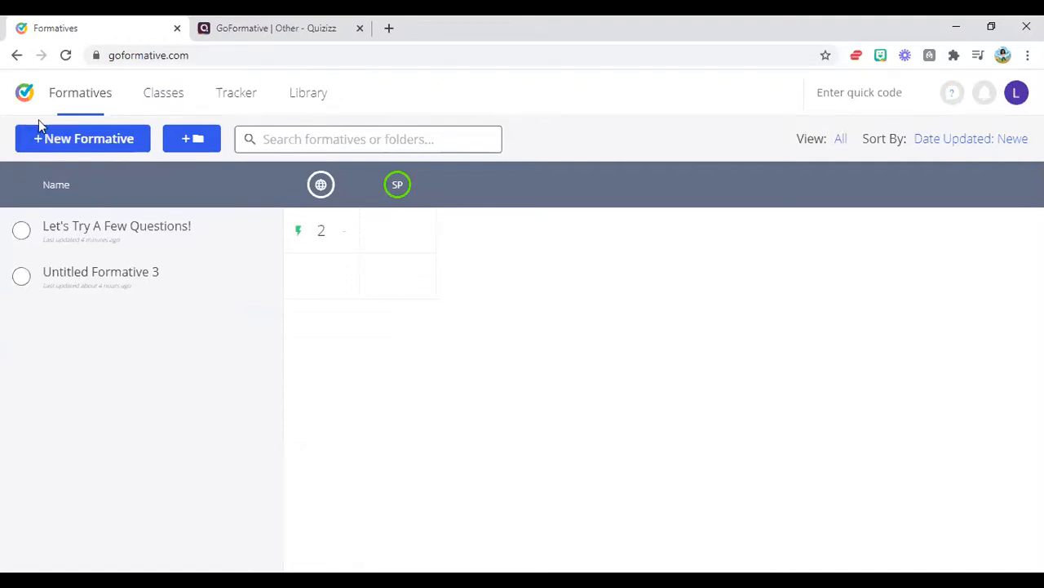
click(95, 150)
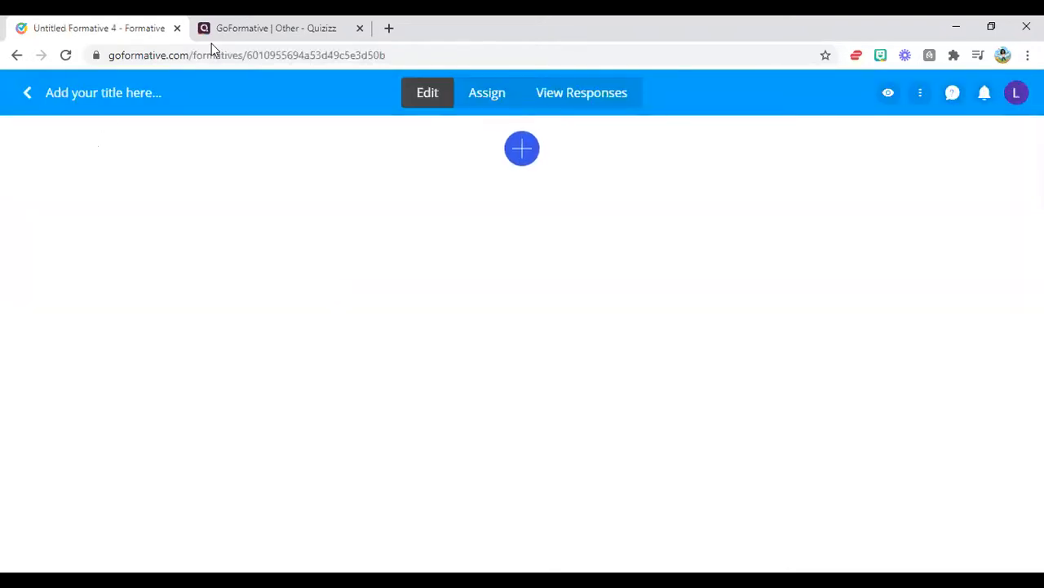
click(156, 93)
text(Demo Test)
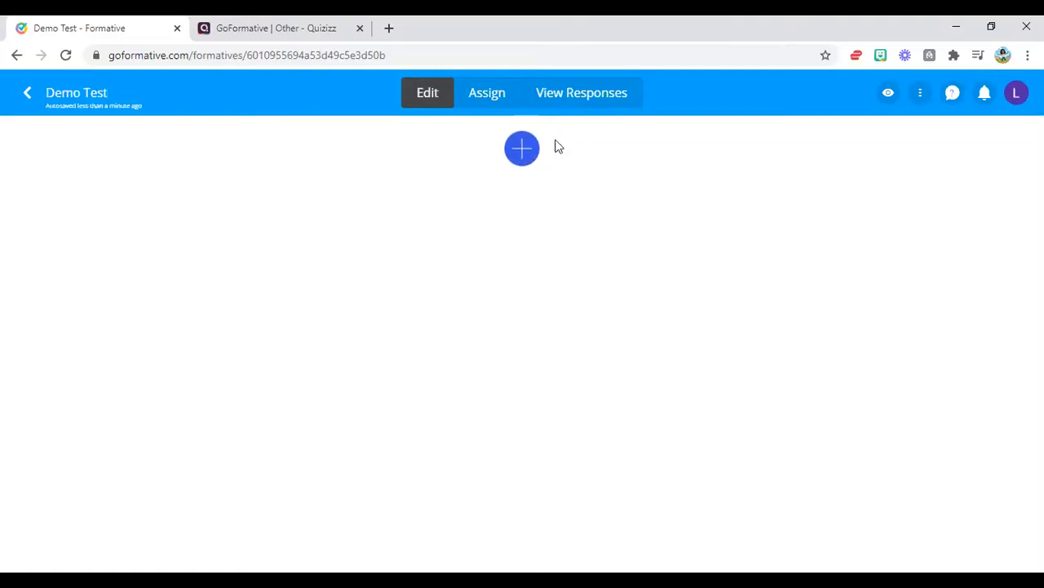
Step: Add a text block reading "Instructions: Read carefully!" and view the kinds of content that can be inserted into it
click(514, 153)
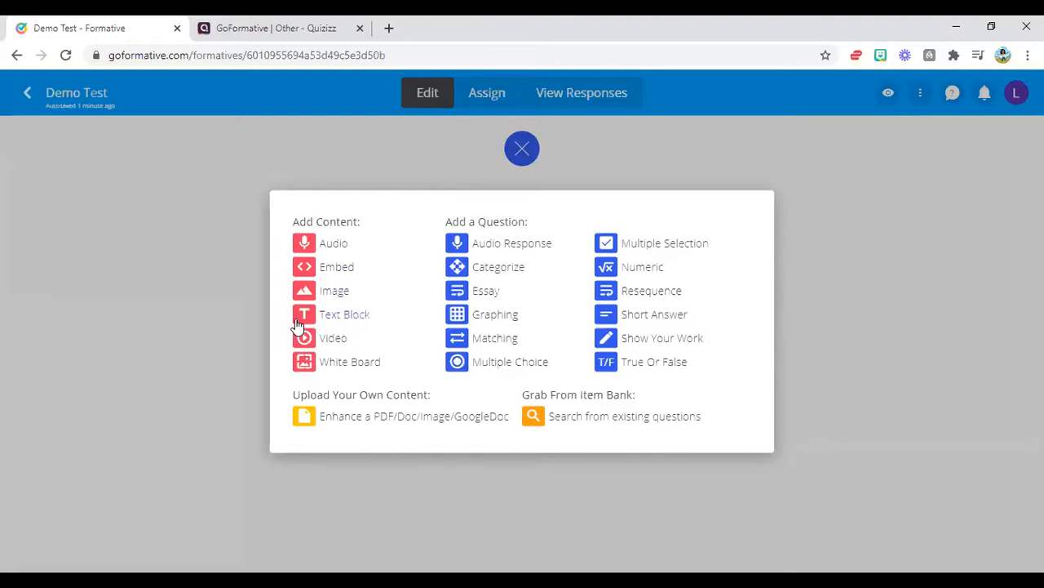
click(351, 318)
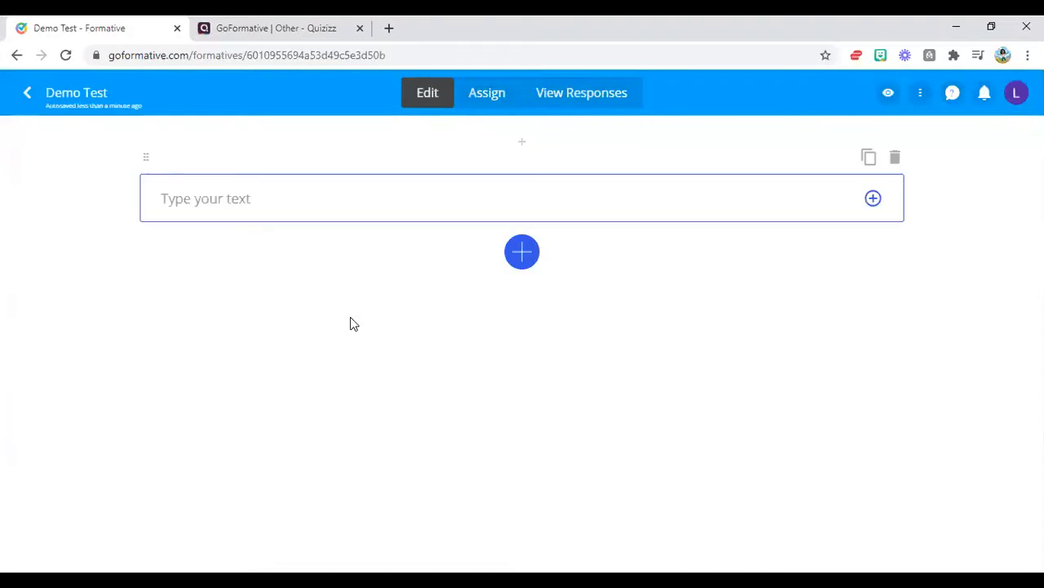
click(369, 191)
text(Instructio)
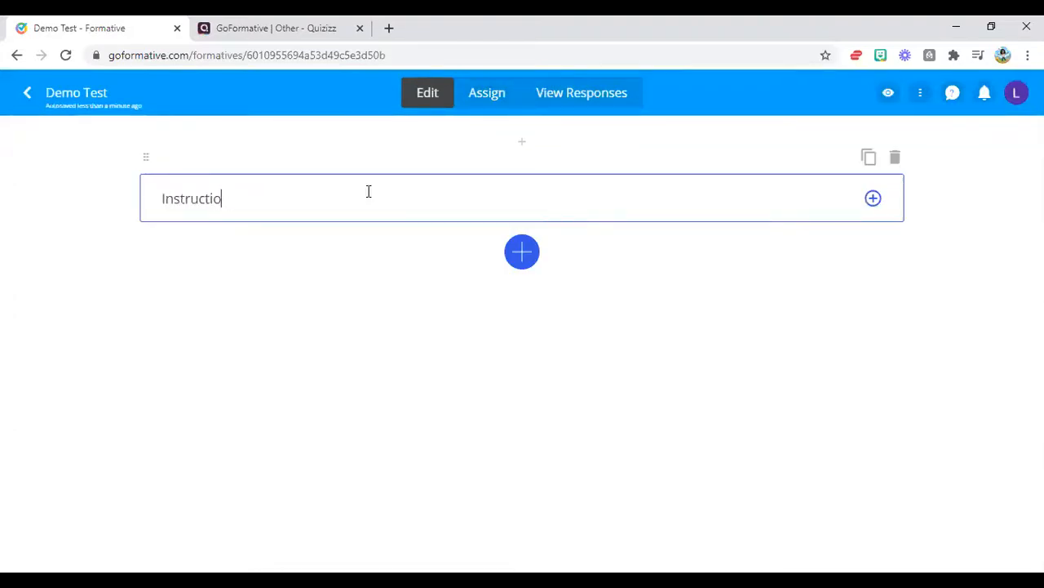
text(ns: Read carefully)
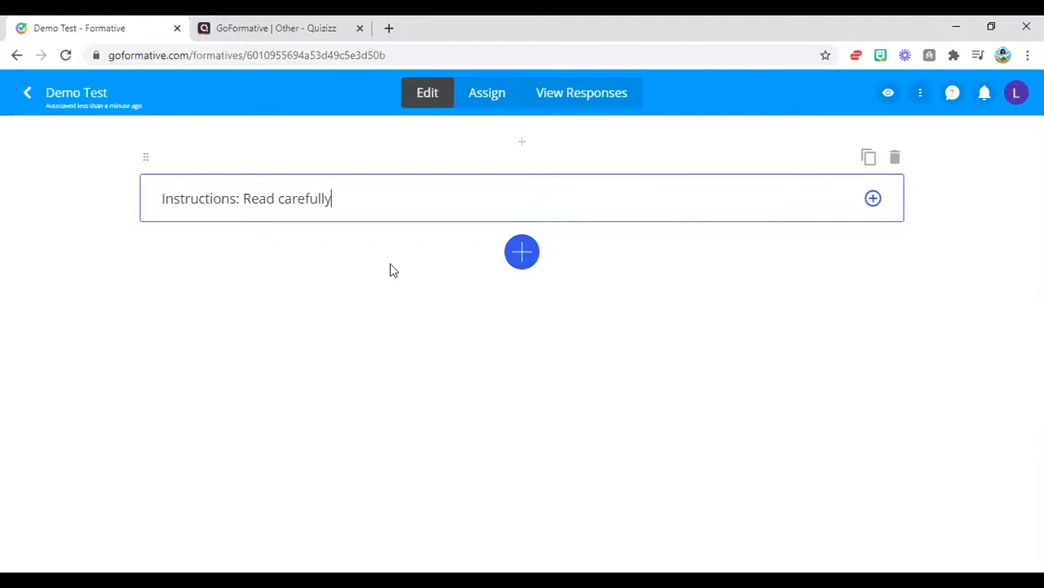
text(!)
click(872, 199)
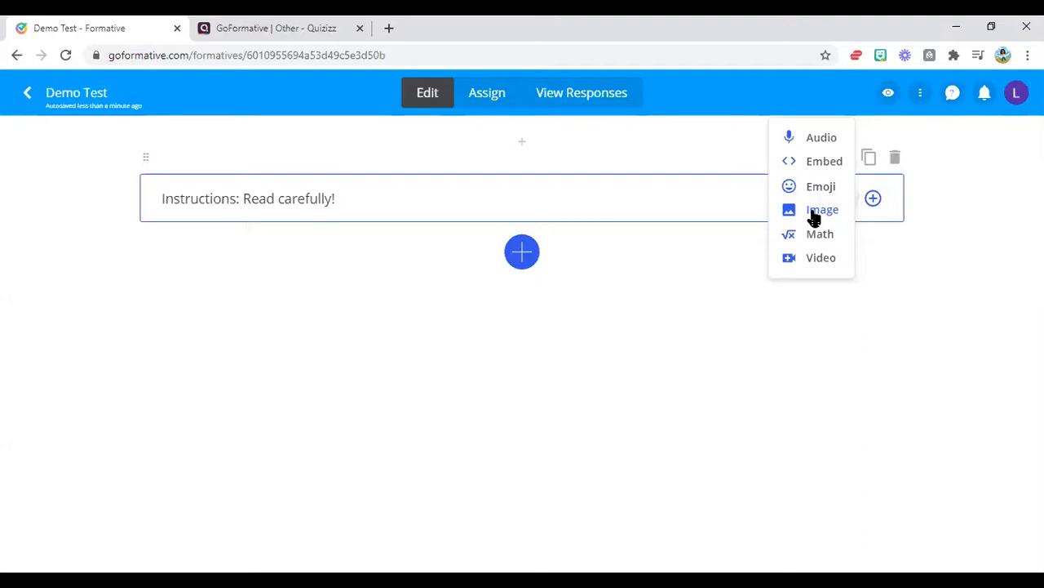
Step: Add a multiple choice question below the instructions with the prompt "1 + 1"
click(521, 252)
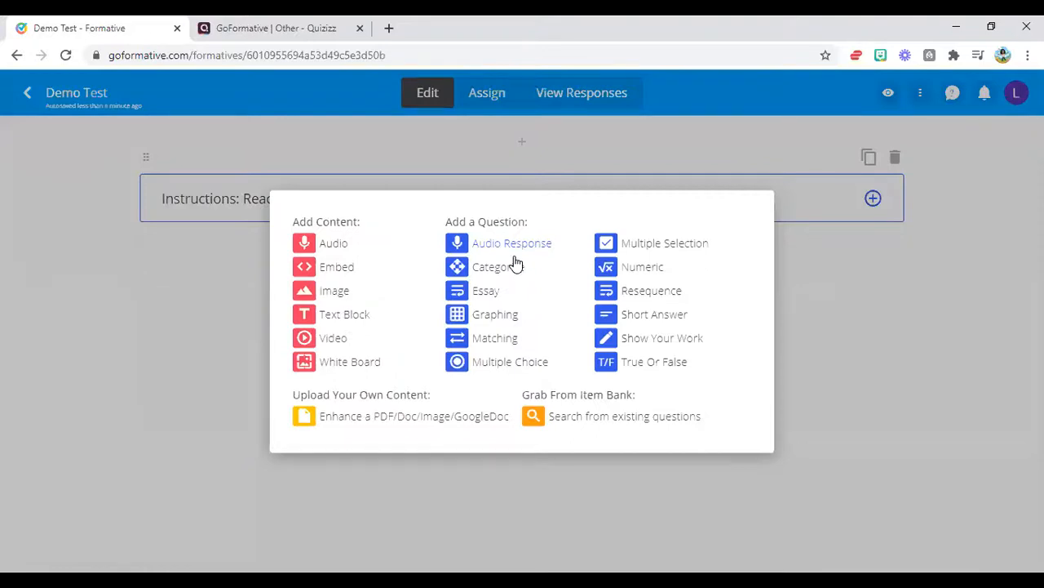
click(484, 370)
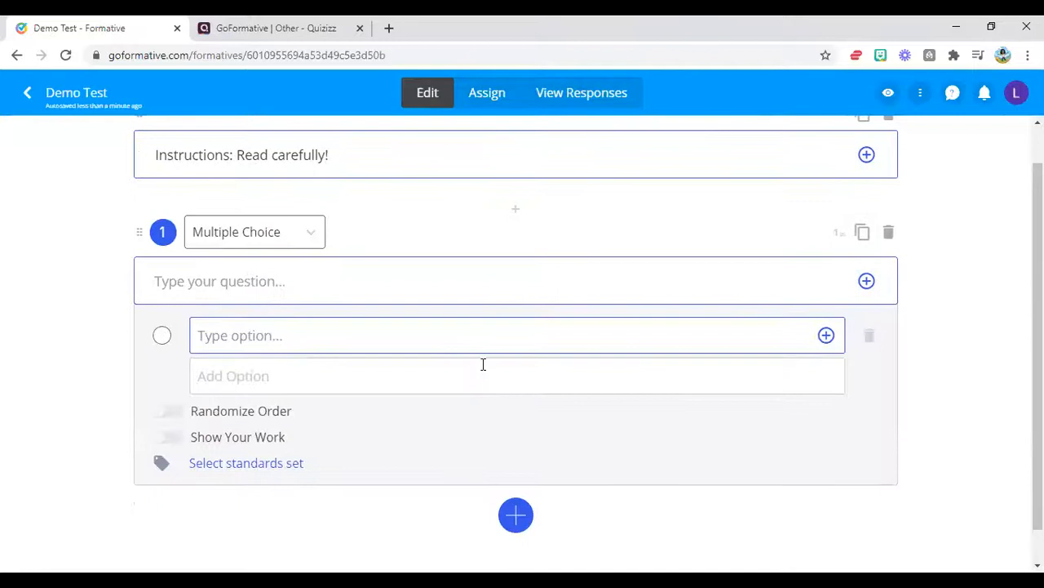
click(867, 282)
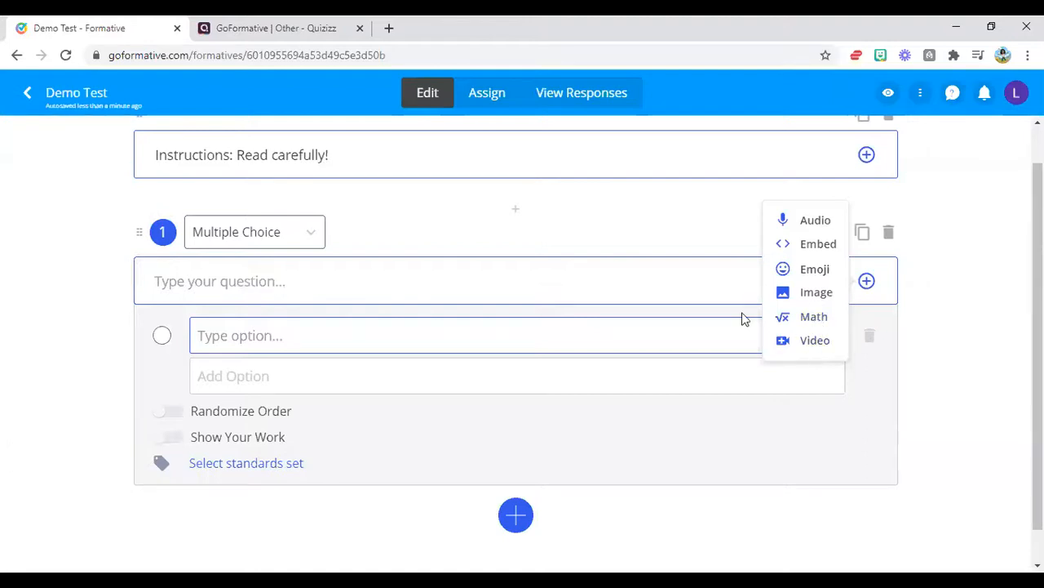
click(607, 286)
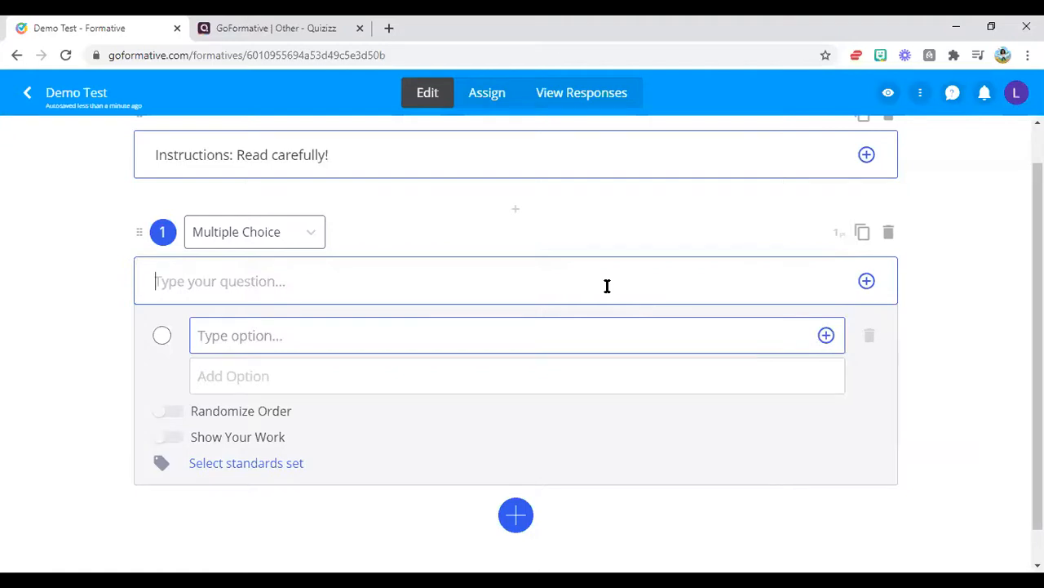
text(1 + 1)
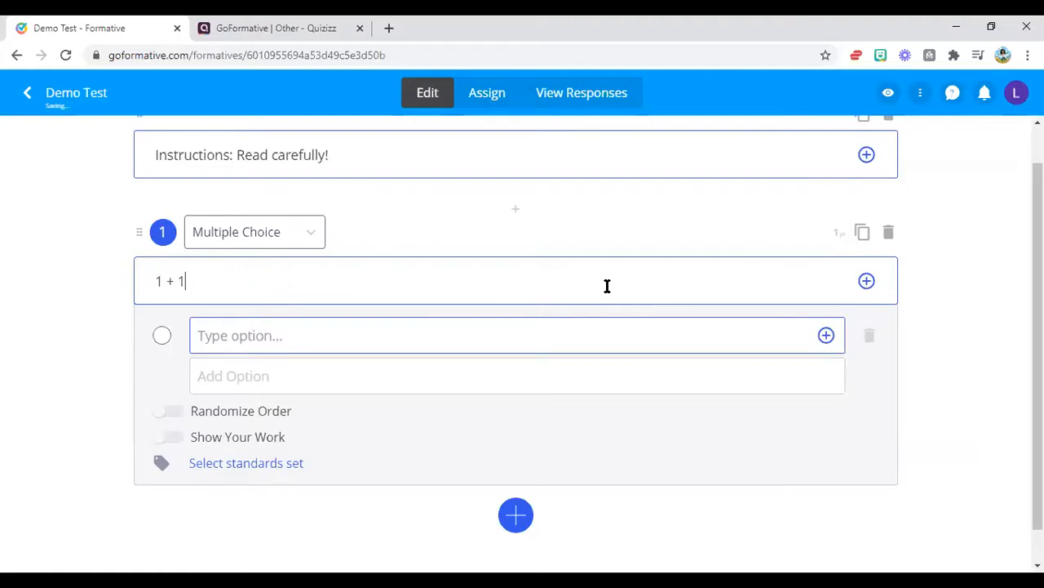
Step: Give question 1 the answer options 1, 2, 3 and 4, and mark 2 as the correct answer
click(368, 337)
text(1)
click(326, 376)
text(2)
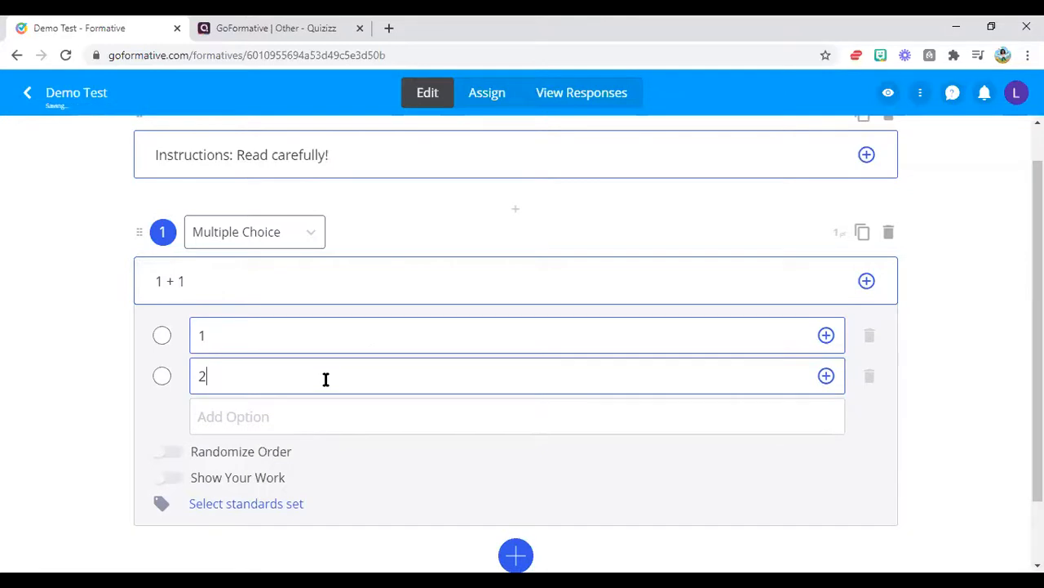
click(311, 413)
text(3)
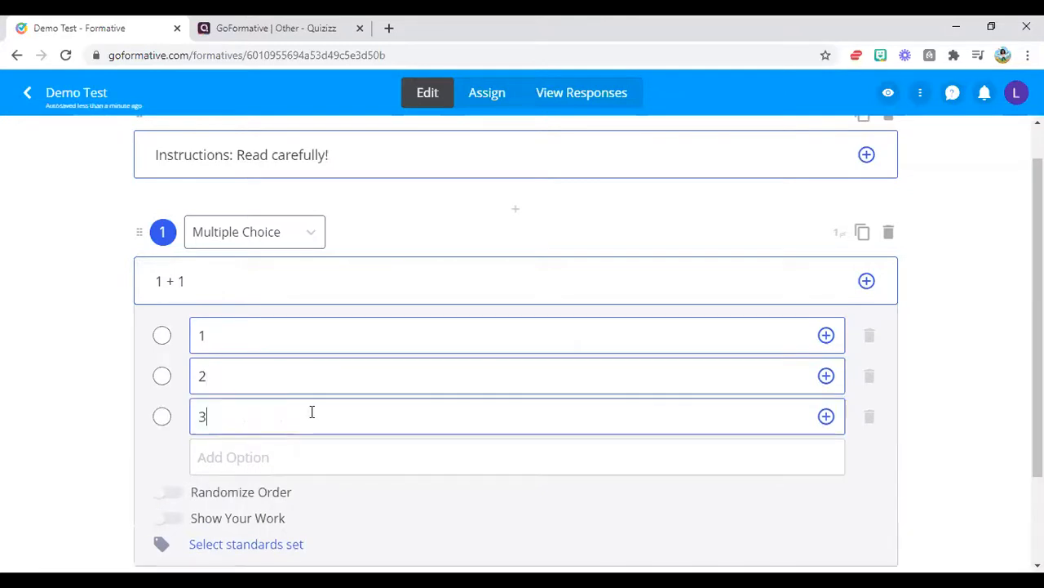
click(301, 453)
text(4)
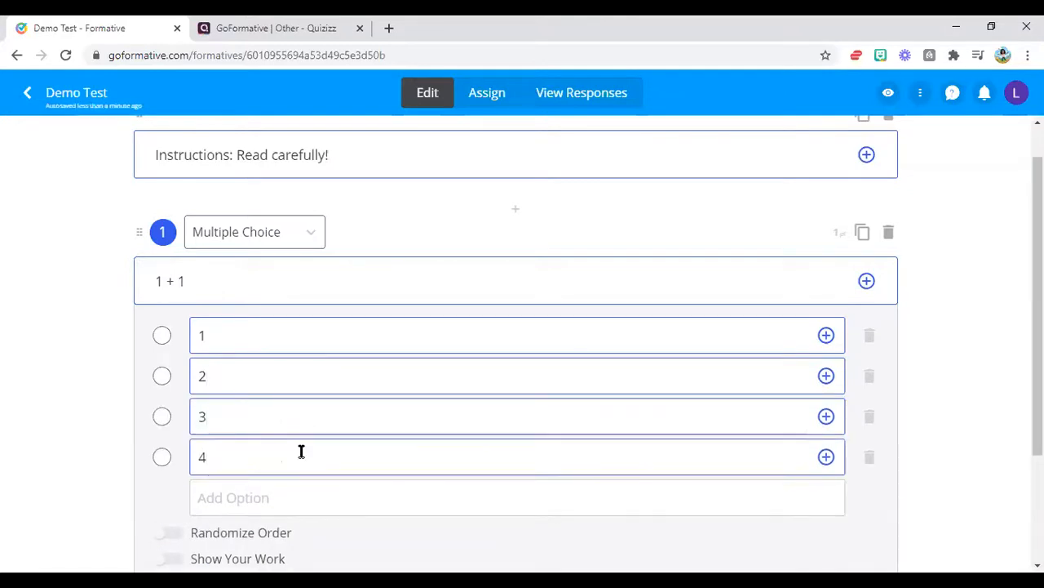
click(160, 381)
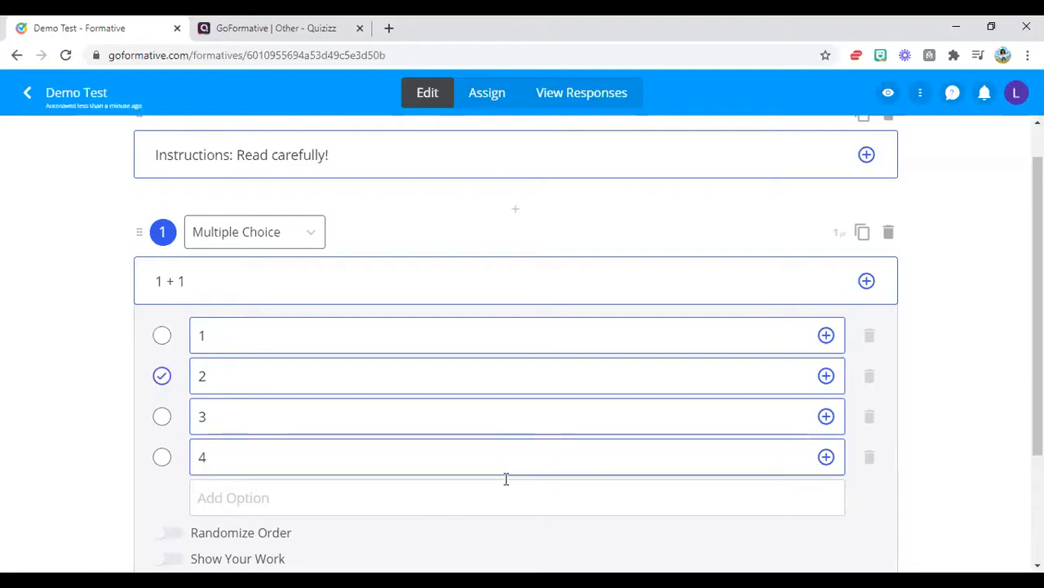
Step: Add a second multiple choice question below question 1
scroll(506, 479, down, 2)
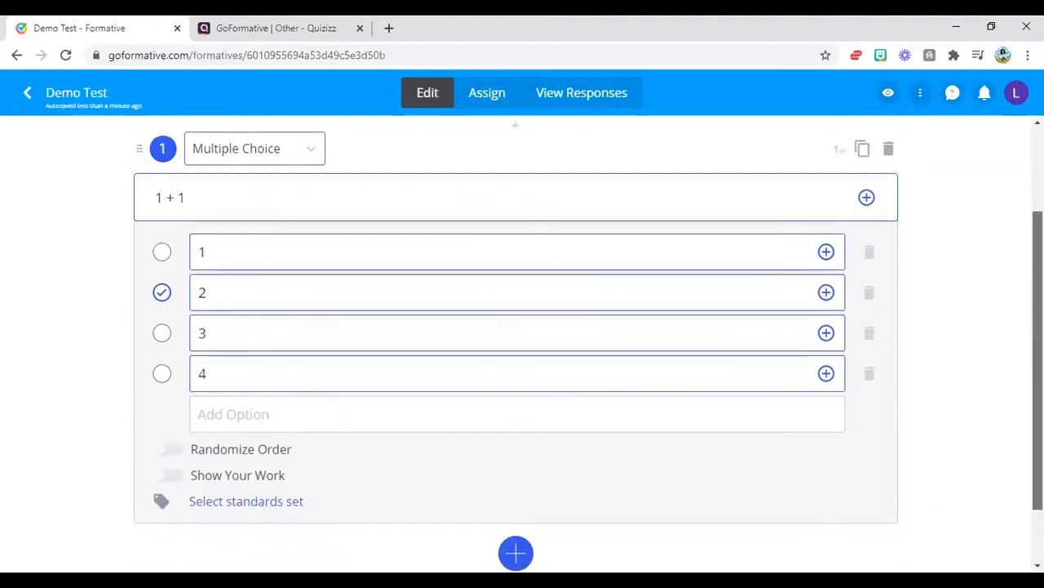
scroll(506, 479, down, 1)
scroll(506, 479, up, 1)
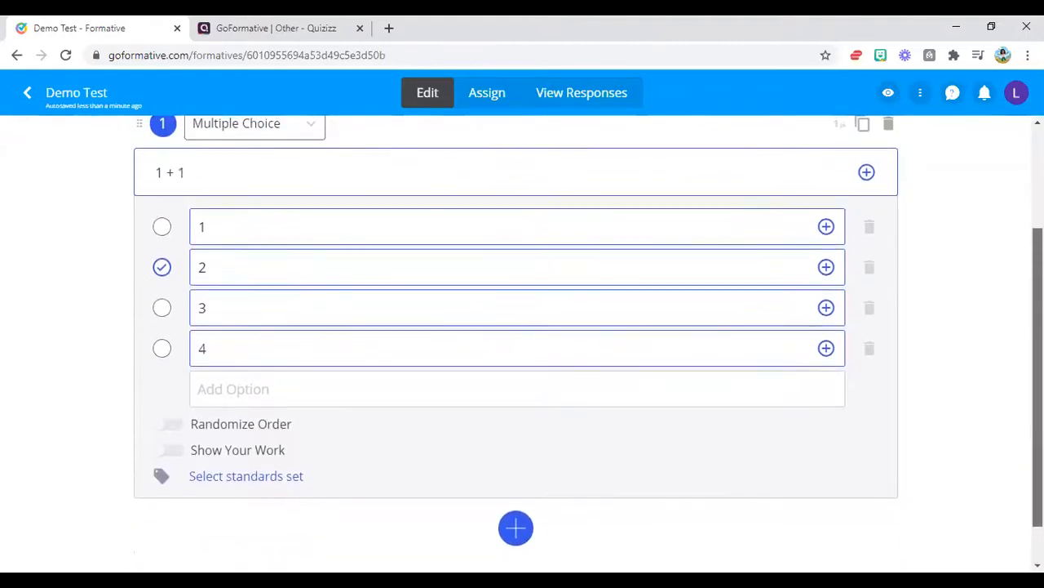
scroll(506, 479, down, 1)
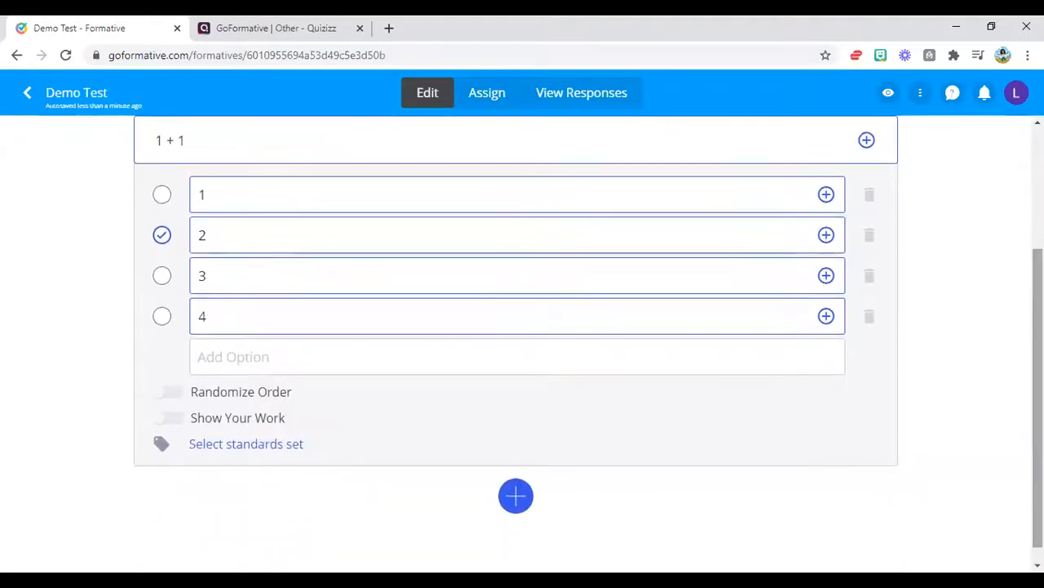
click(506, 497)
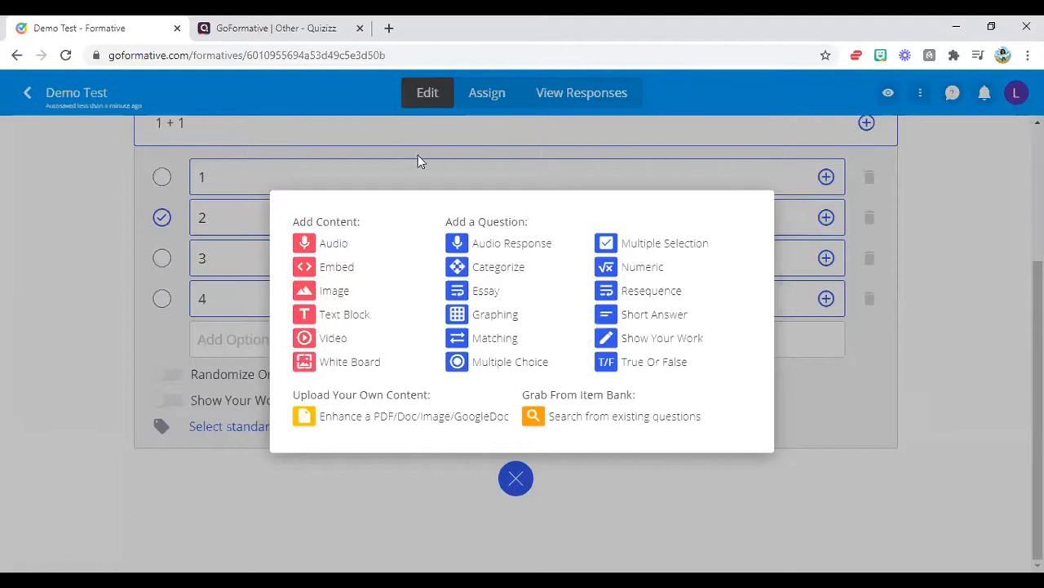
click(502, 367)
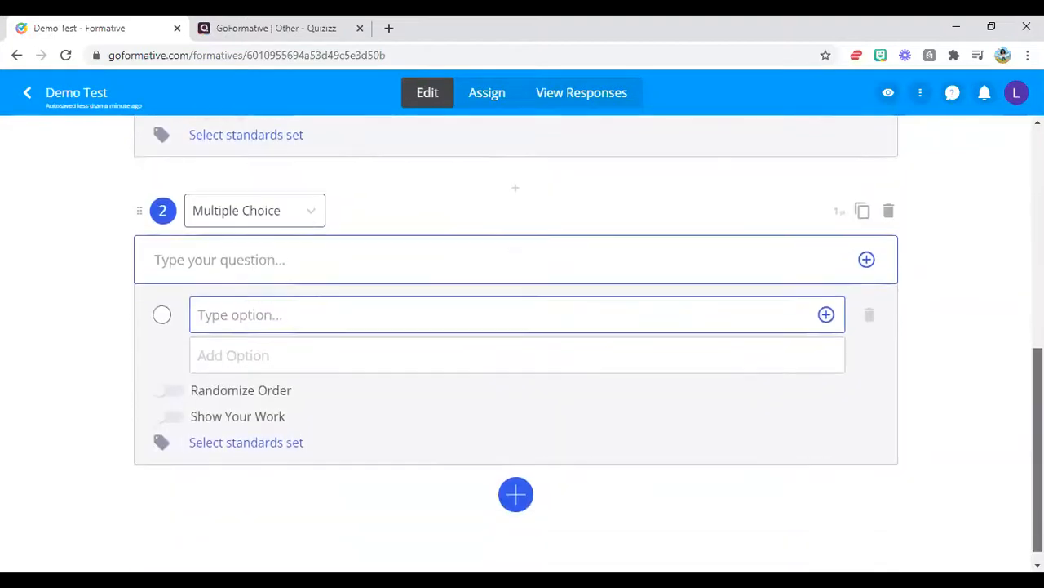
Step: Record an audio clip for question 2, play it back, and add it as the question's prompt
click(865, 245)
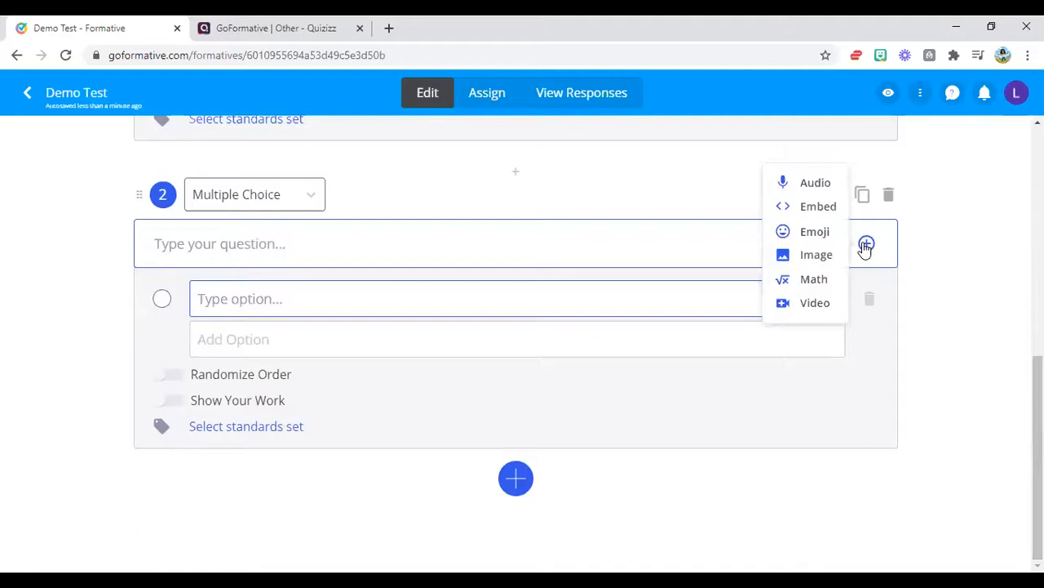
click(816, 182)
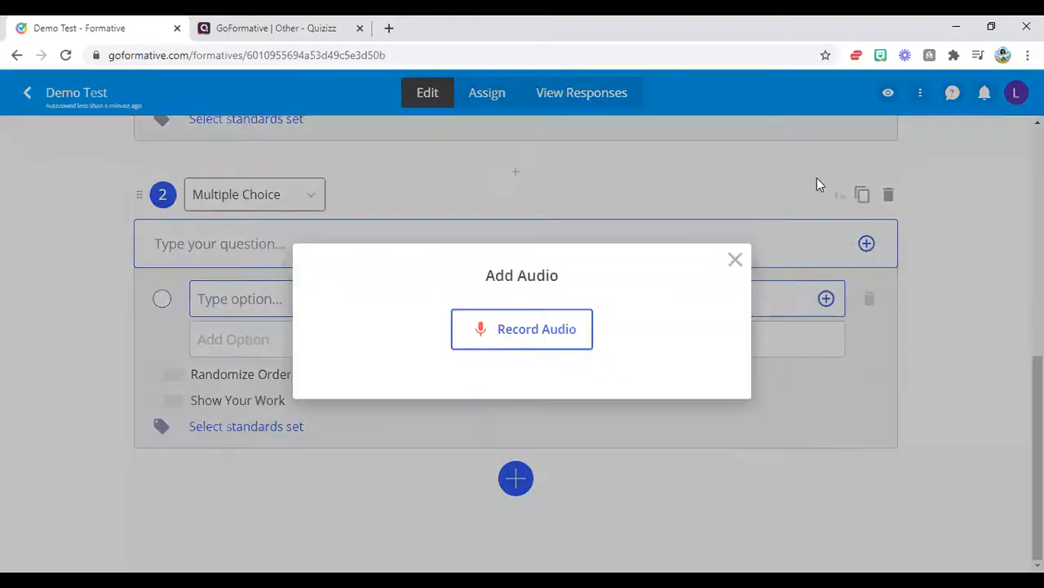
click(535, 335)
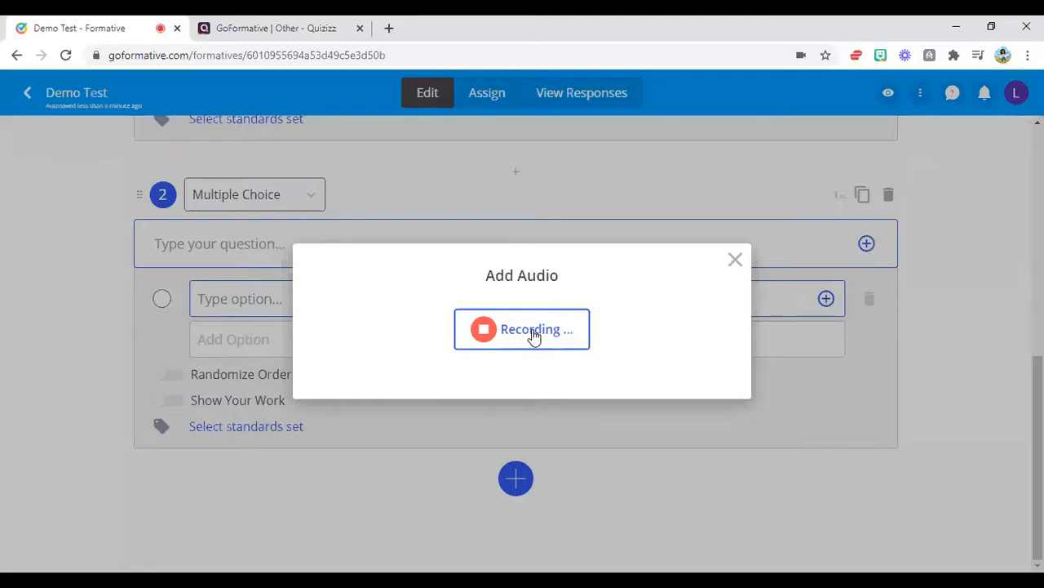
click(534, 335)
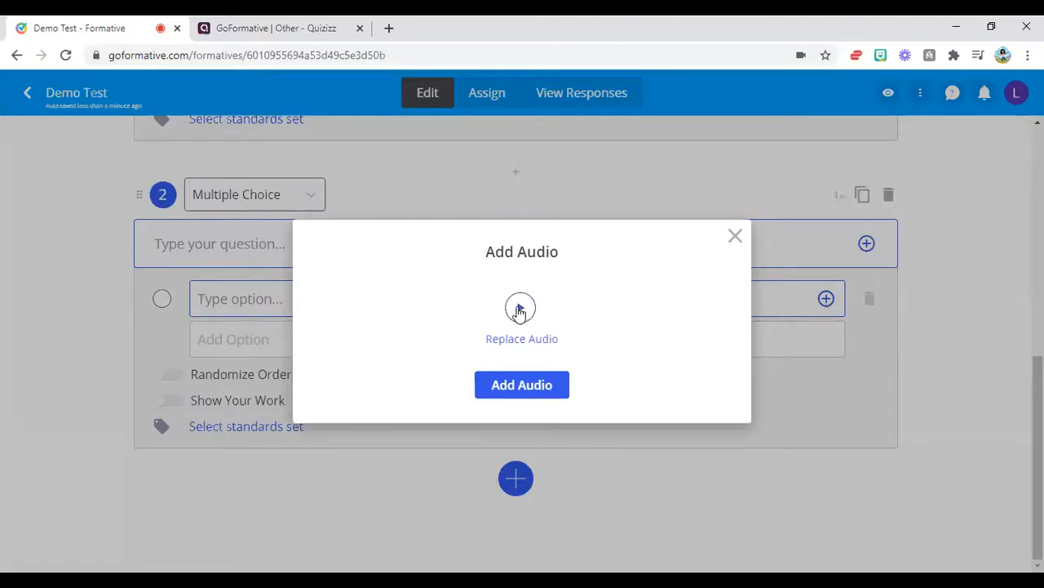
click(519, 309)
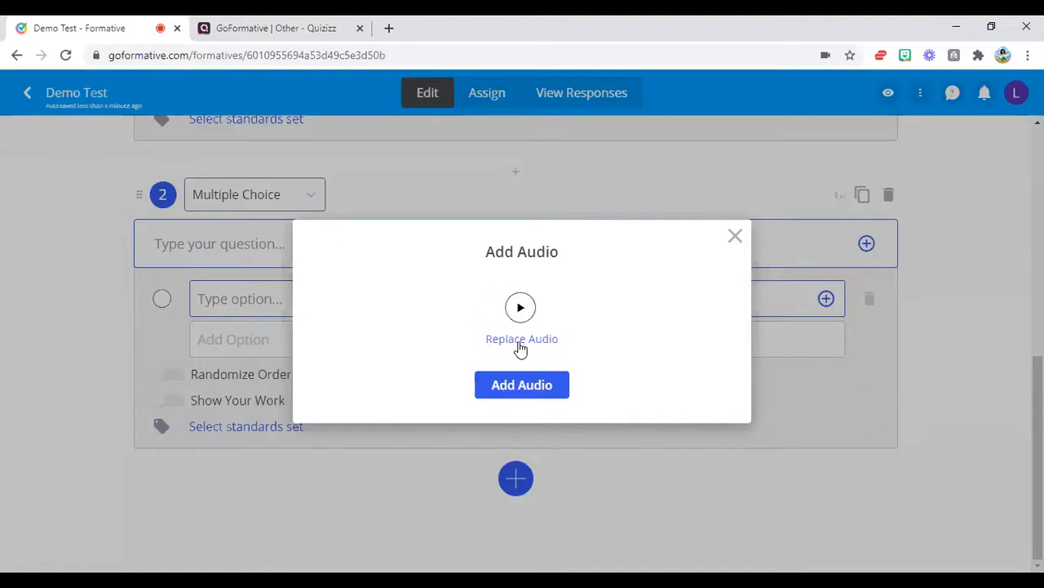
click(544, 388)
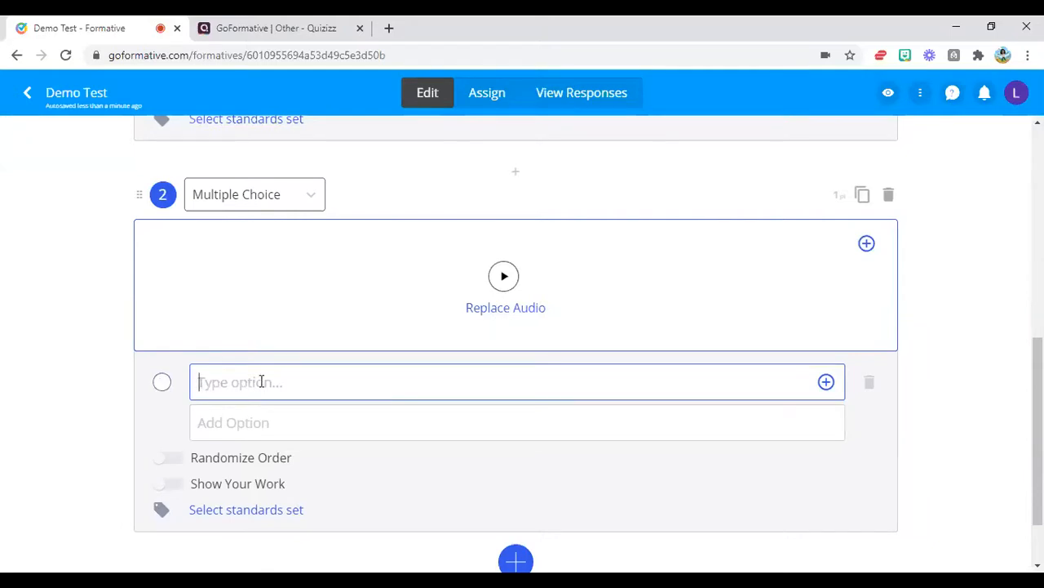
Step: Add a short answer question below question 2 with the prompt "What is 1 + 1?"
scroll(710, 424, down, 1)
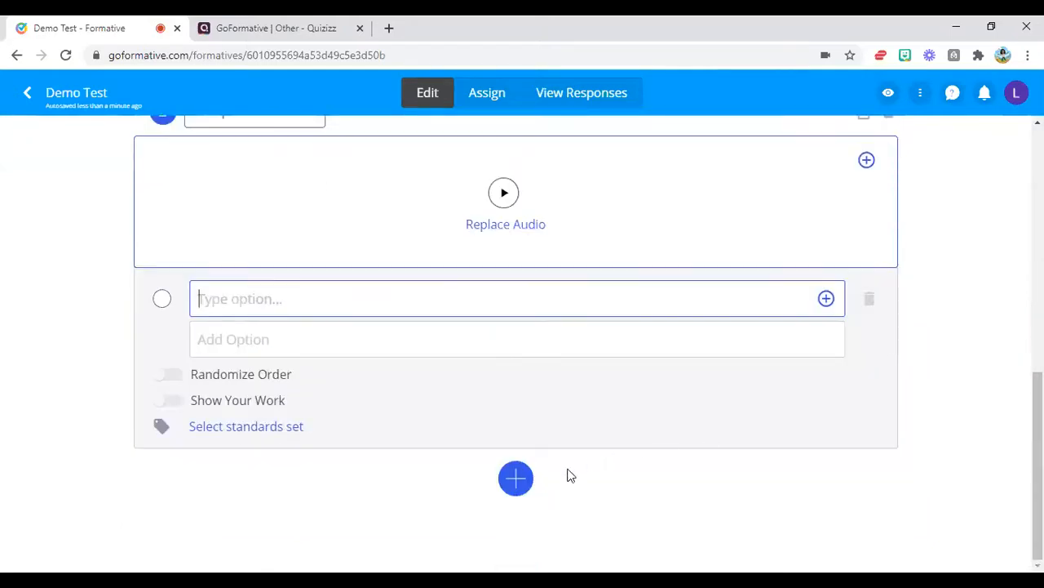
click(516, 478)
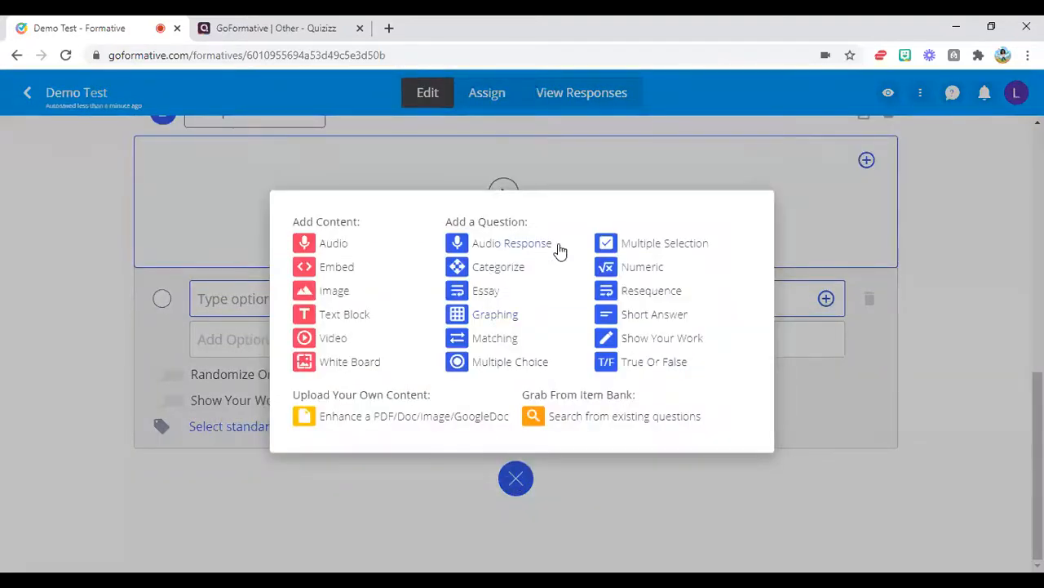
click(650, 317)
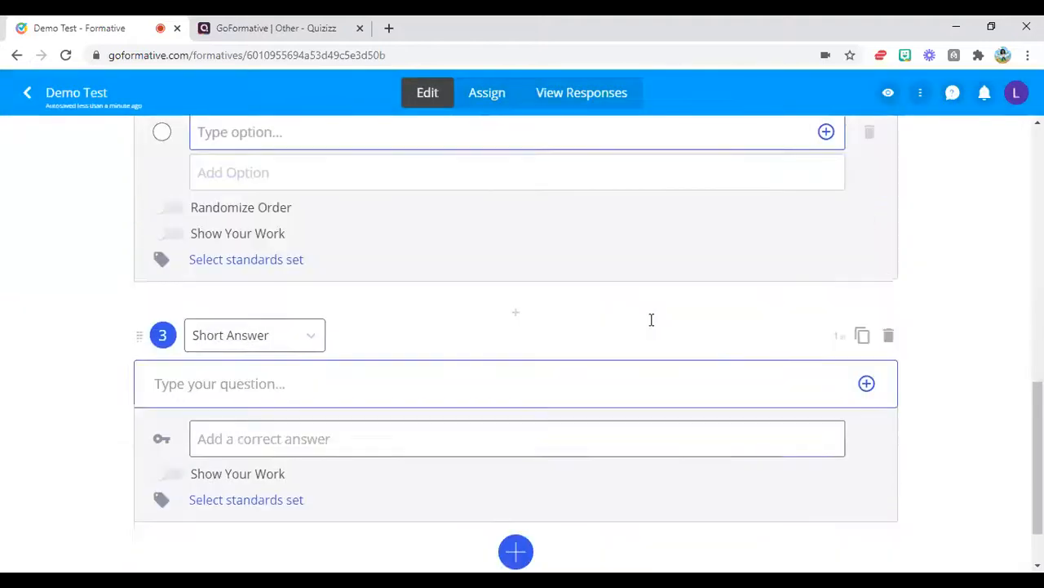
click(615, 317)
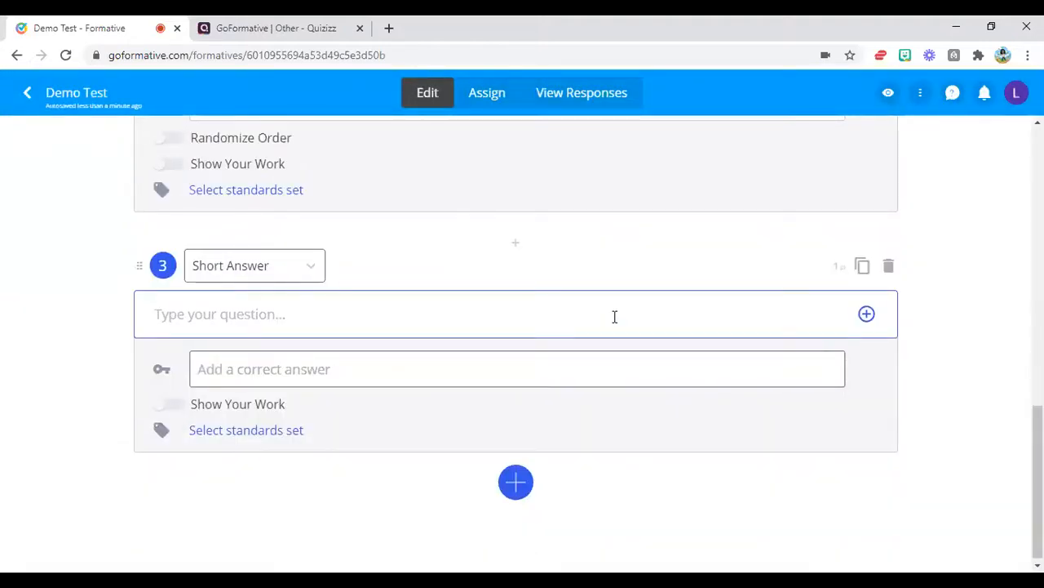
text(What is )
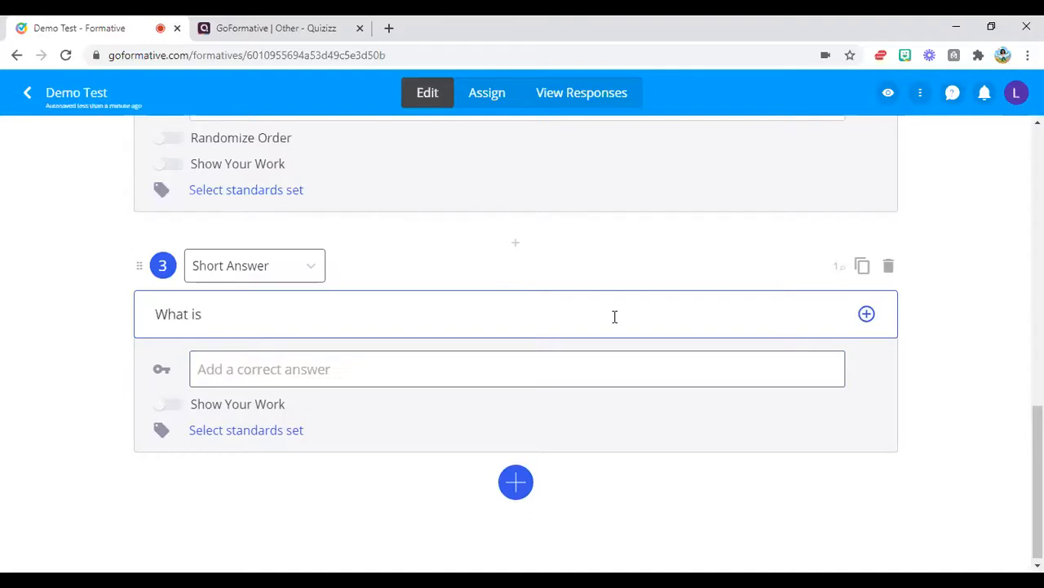
text(1 + 1?)
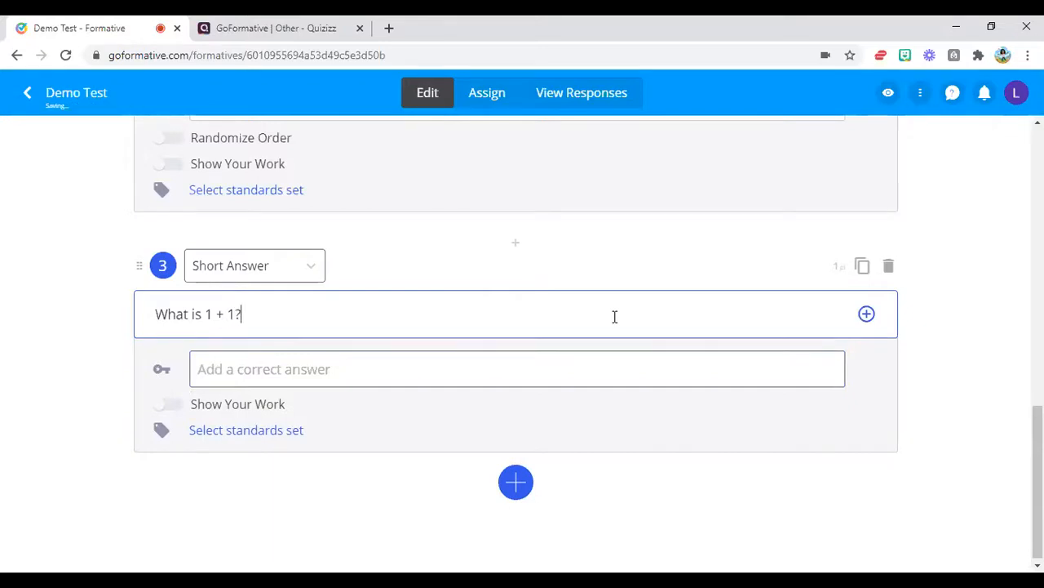
Step: Give question 3 the accepted correct answers "2" and "two"
click(441, 371)
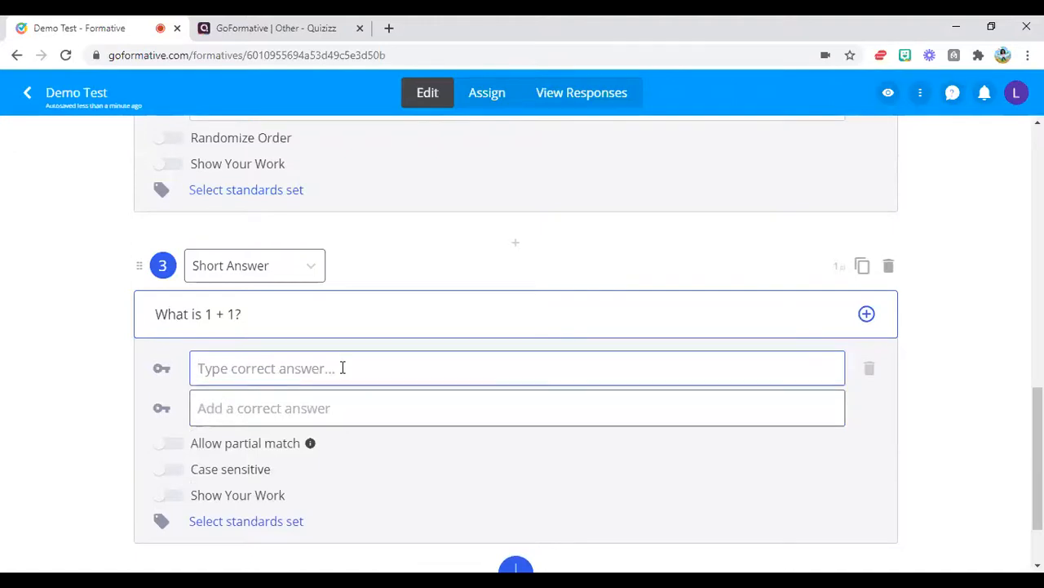
text(2)
click(326, 412)
text(two)
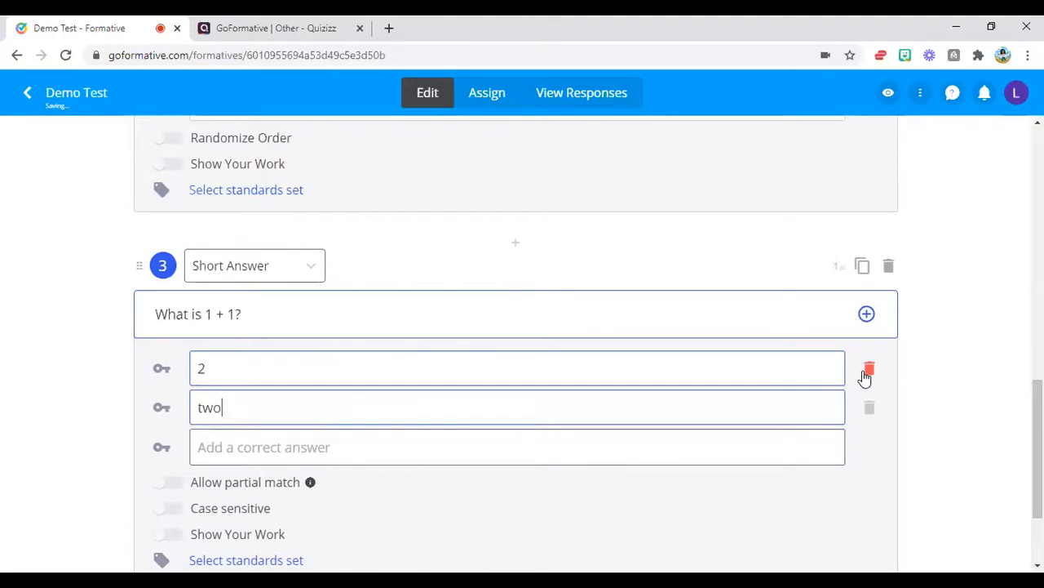
drag(1038, 407, 1038, 444)
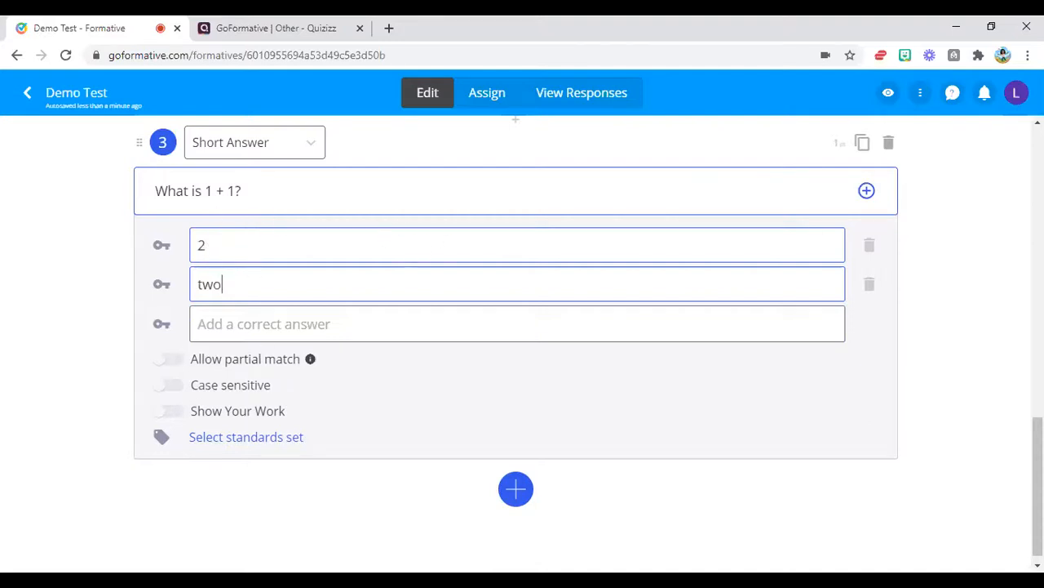
Step: Preview the formative as a student in the phone, tablet and laptop layouts, and close the preview
drag(1038, 486, 1038, 196)
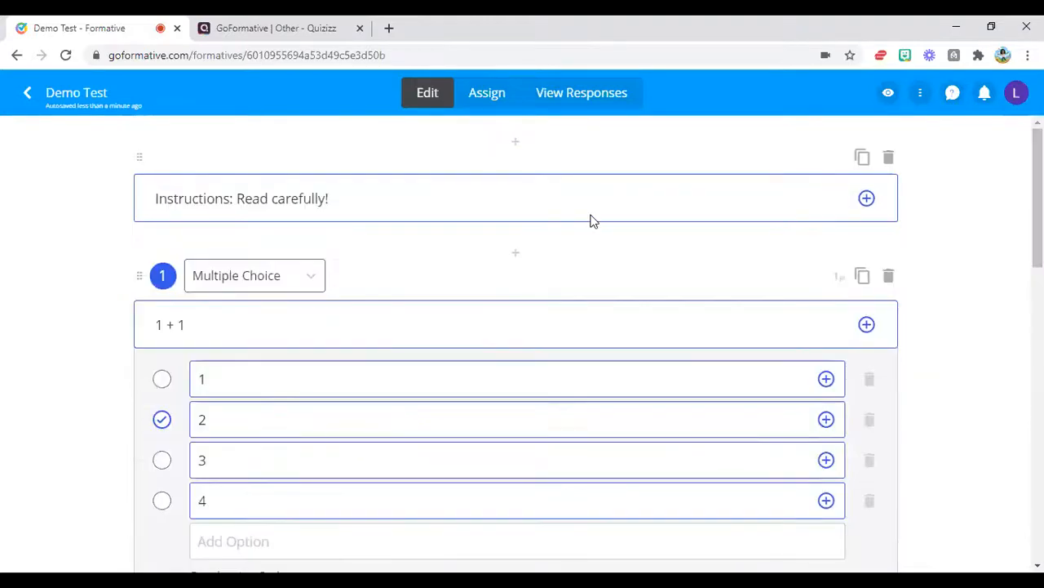
click(889, 94)
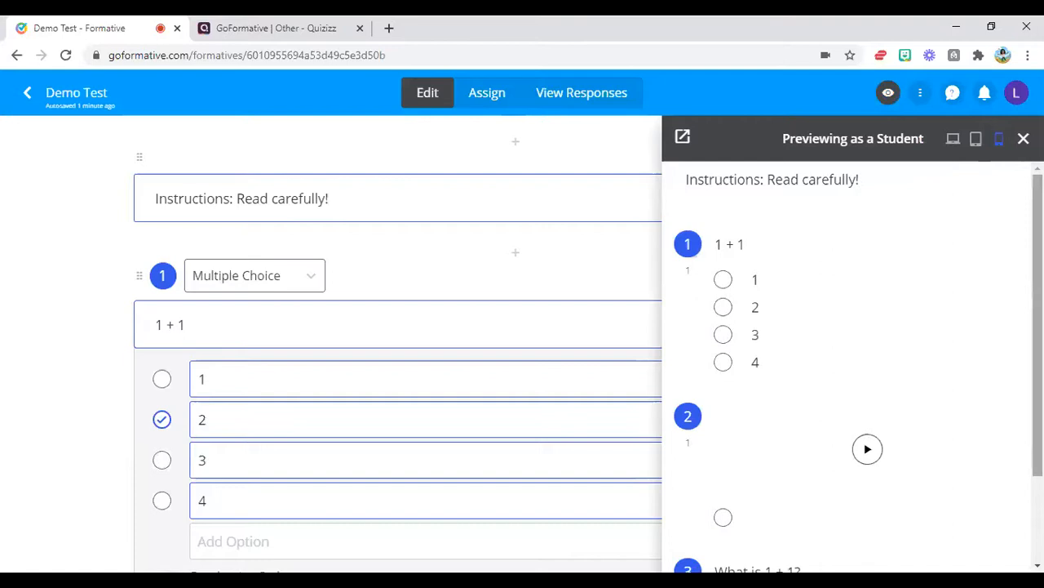
scroll(849, 359, down, 2)
scroll(849, 359, up, 3)
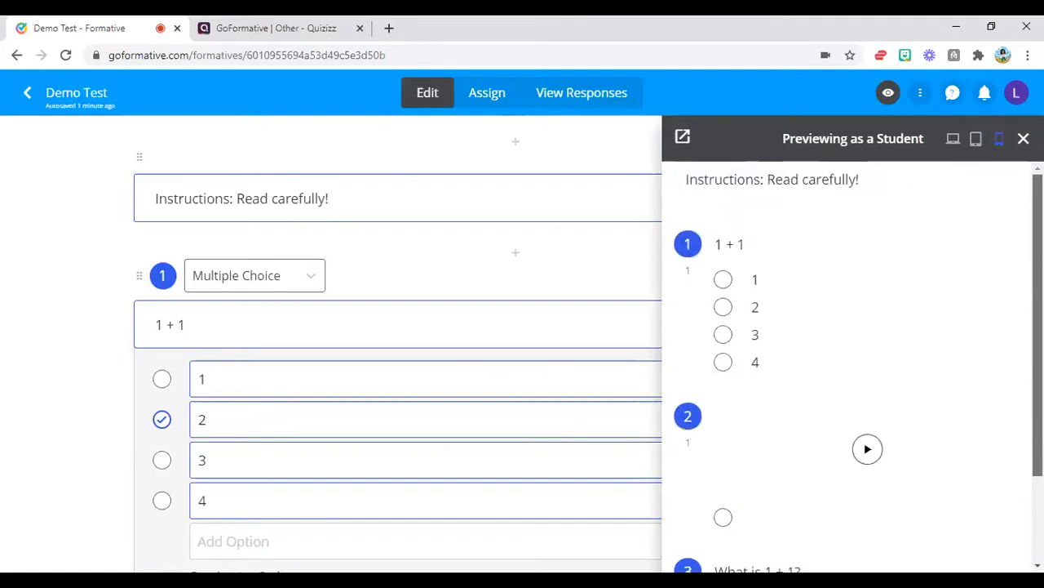
click(977, 143)
click(952, 145)
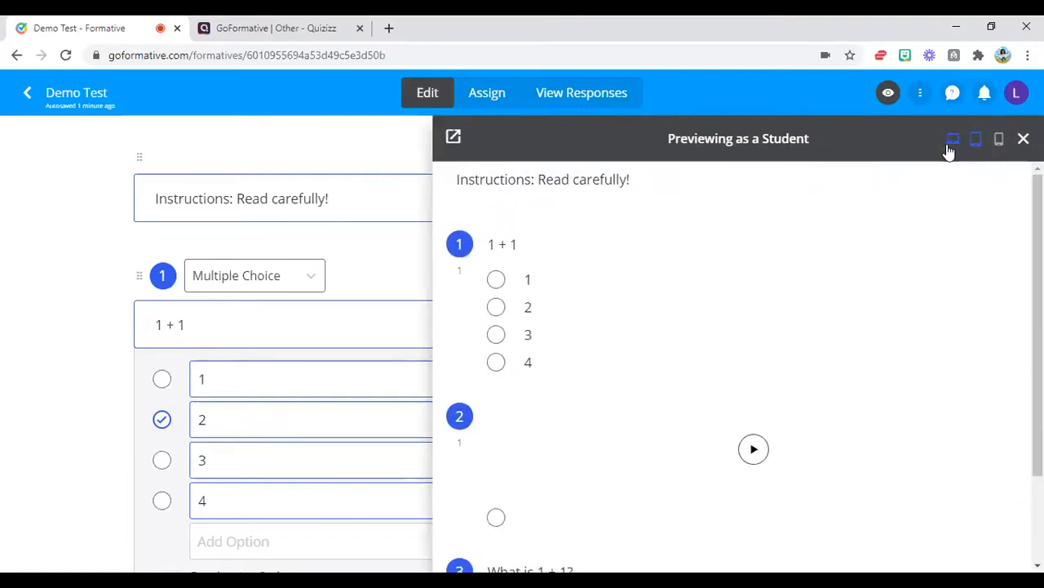
scroll(522, 367, down, 2)
scroll(523, 367, up, 2)
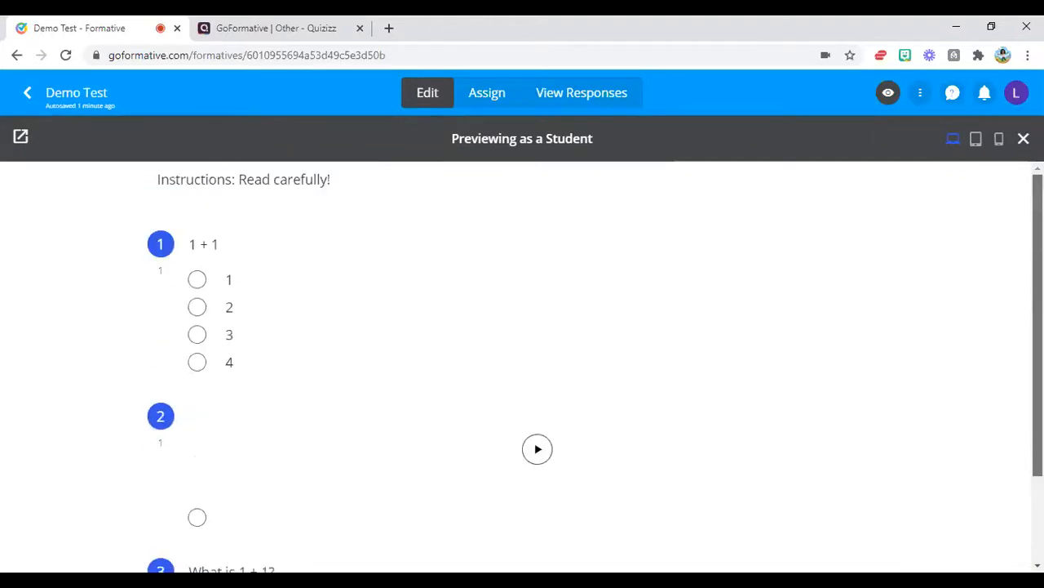
click(976, 140)
click(1002, 142)
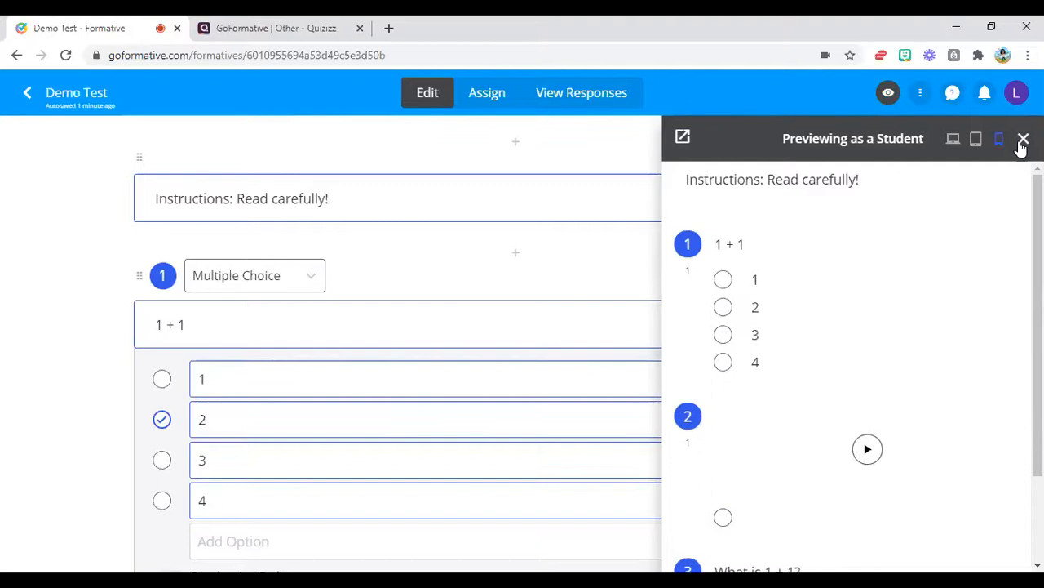
click(1024, 141)
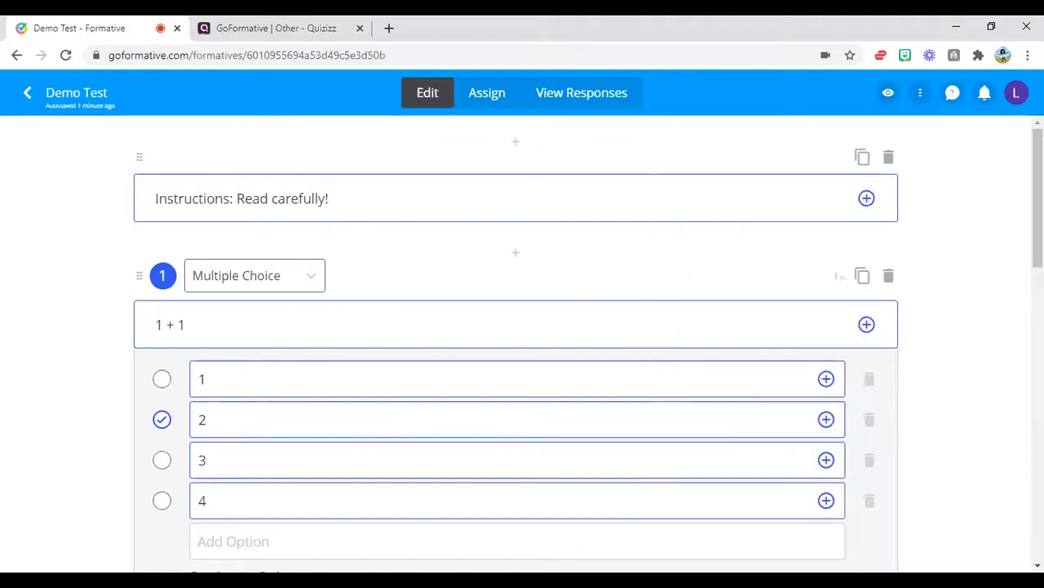
Step: Start a new class for assigning the formative, with the name "Demo class" and the abbreviation "DC"
click(488, 98)
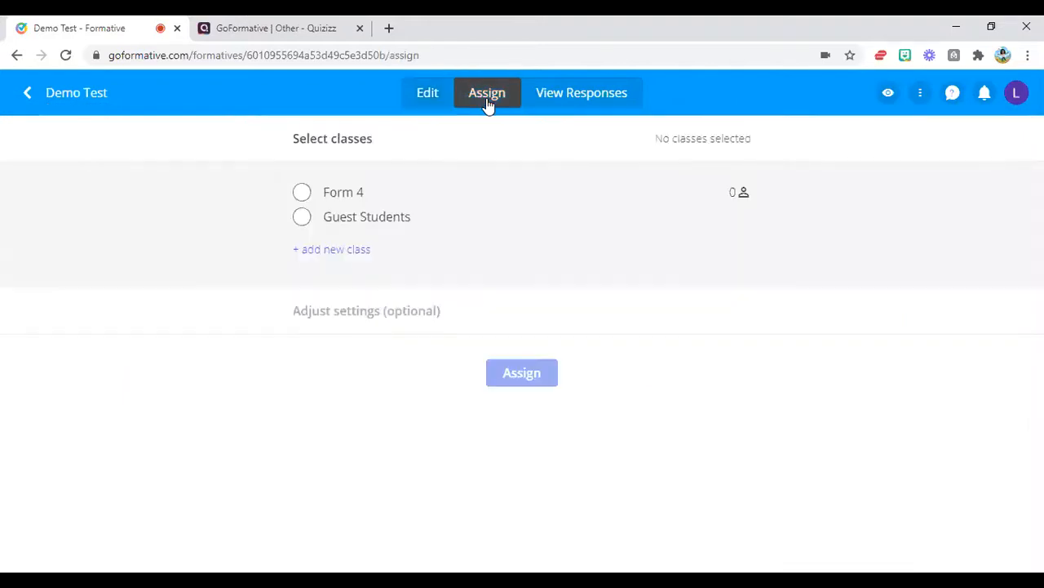
click(338, 253)
click(411, 206)
text(D)
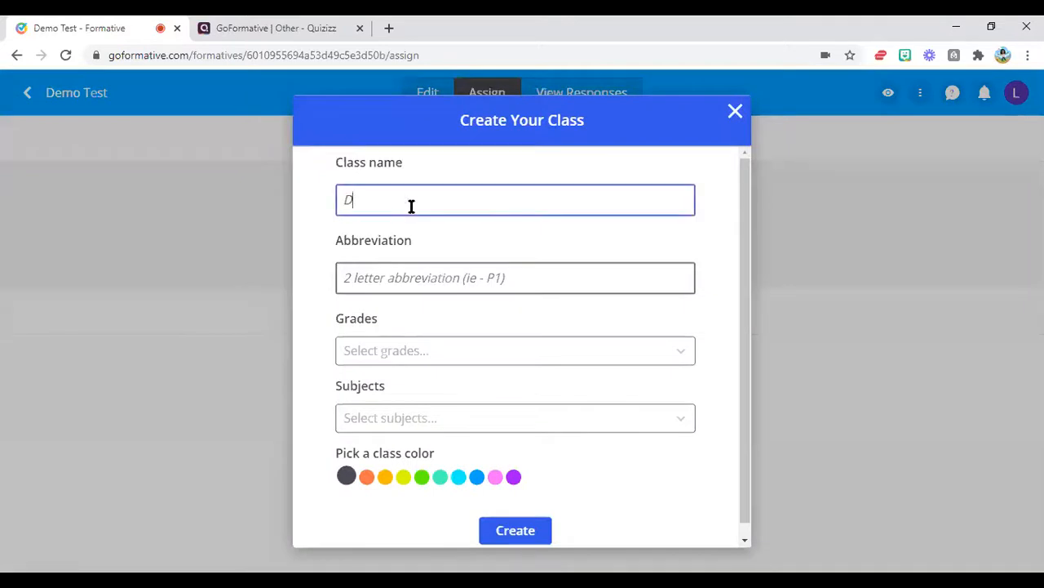
text(emo class)
click(395, 284)
text(DC)
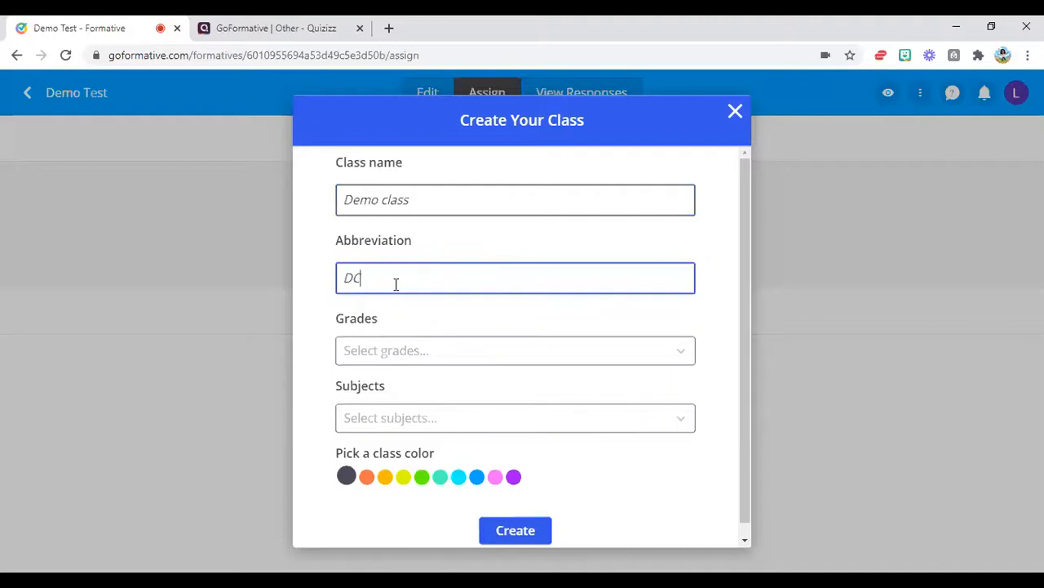
Step: Set the class to 11th grade, Chemistry and the green color, create it, and leave the student entry form without adding anyone
click(399, 359)
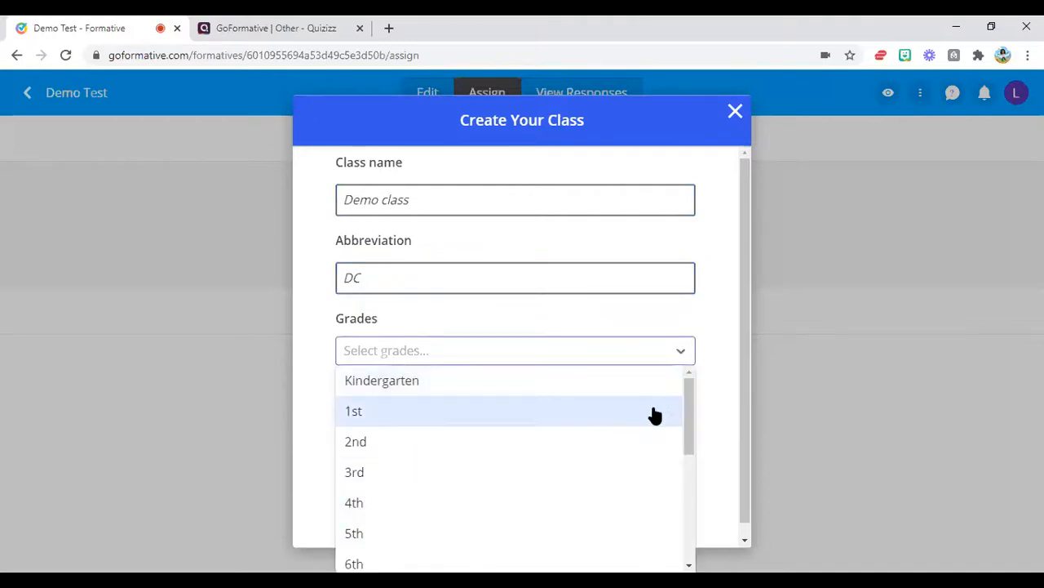
drag(688, 408, 662, 492)
click(380, 506)
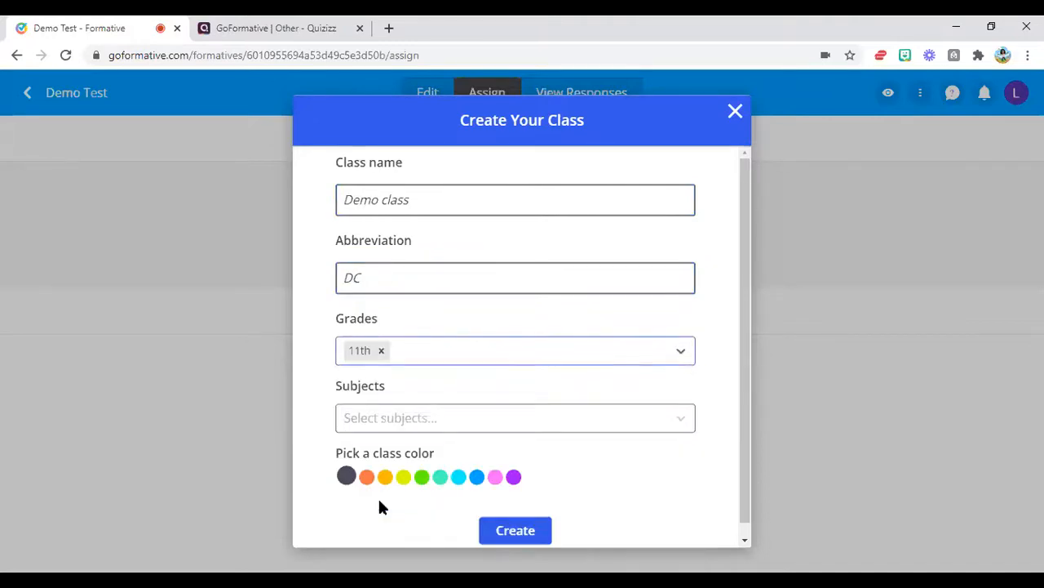
click(424, 421)
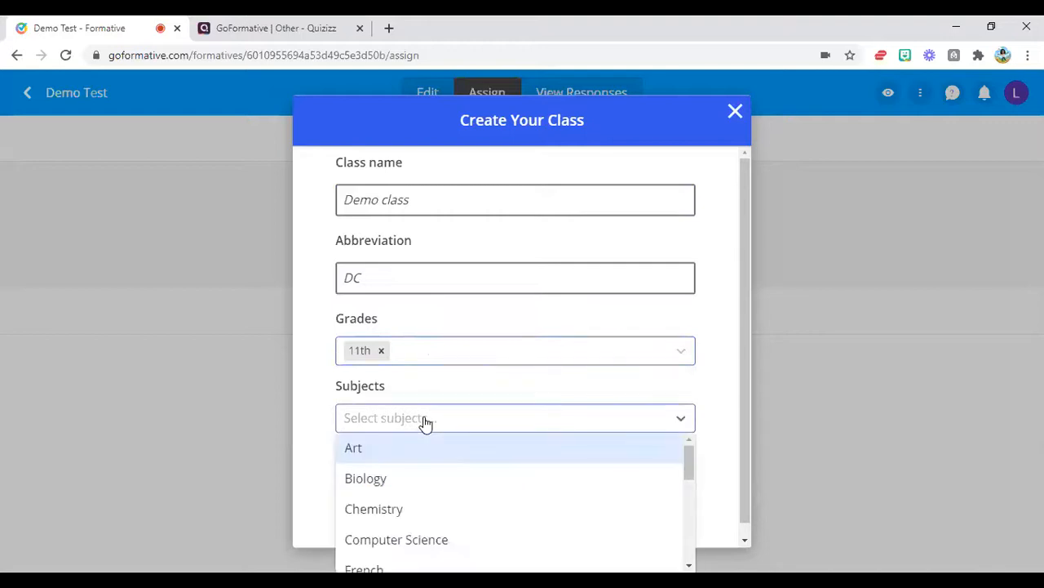
click(408, 511)
click(421, 482)
click(505, 527)
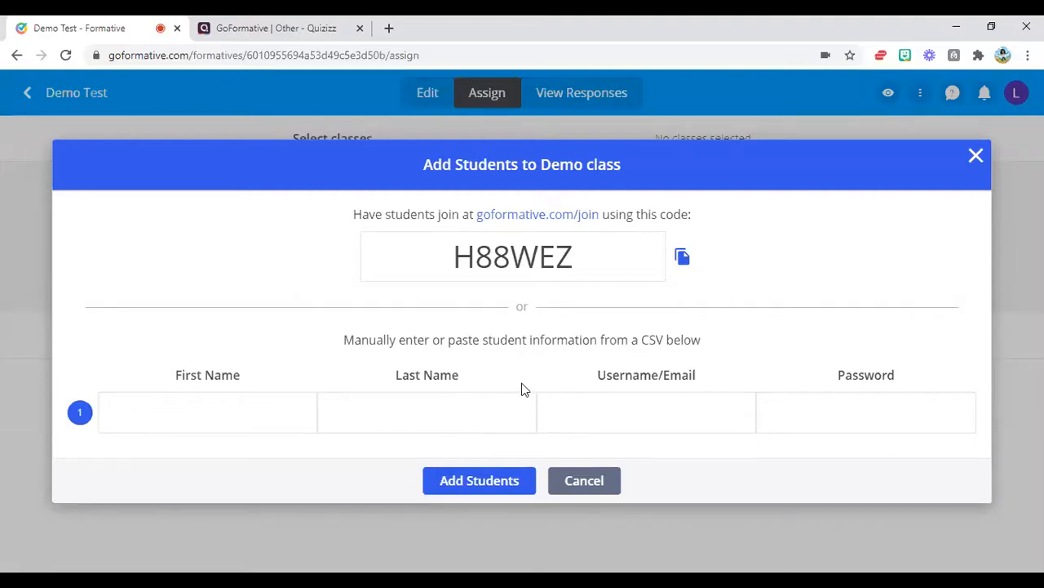
click(243, 424)
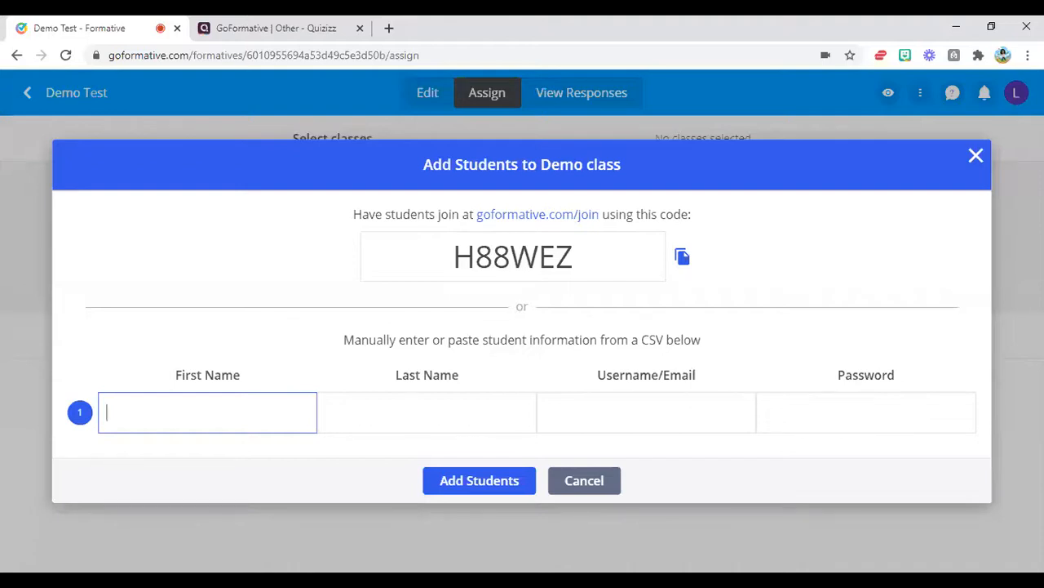
click(976, 160)
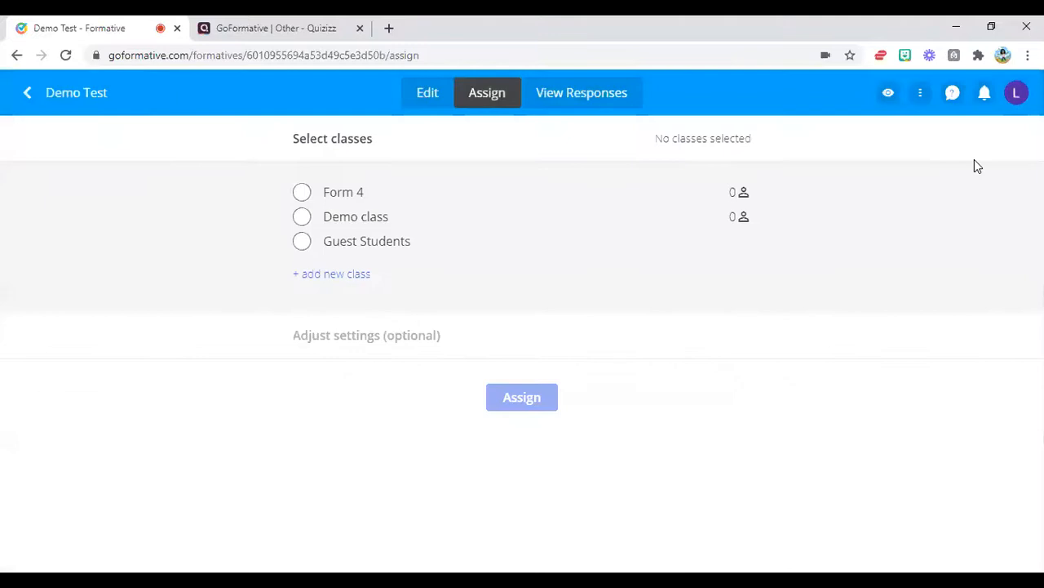
Step: Assign the Demo Test to Demo class and dismiss the join instructions
click(790, 52)
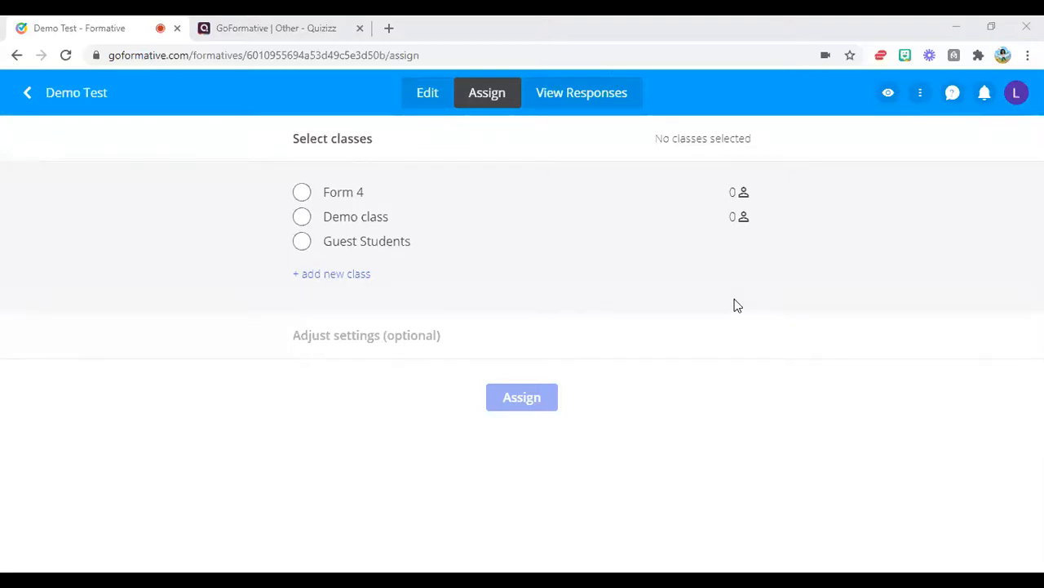
click(475, 96)
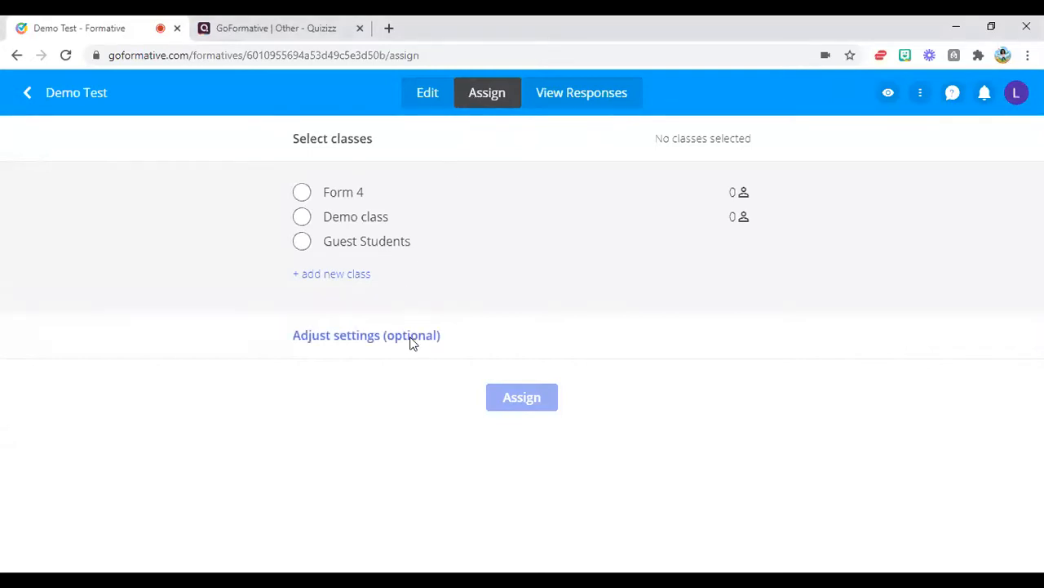
click(302, 216)
click(524, 399)
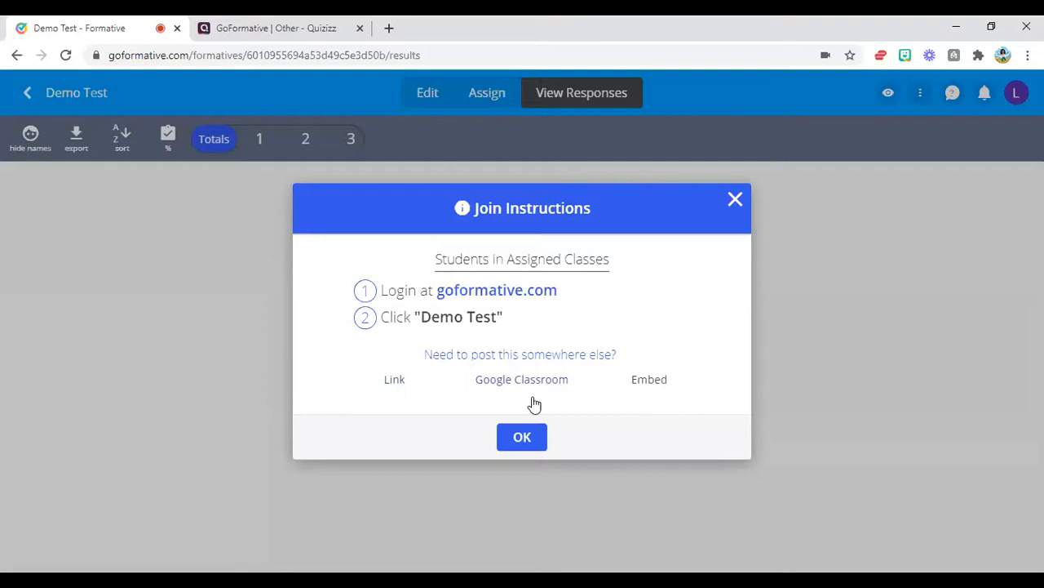
click(734, 202)
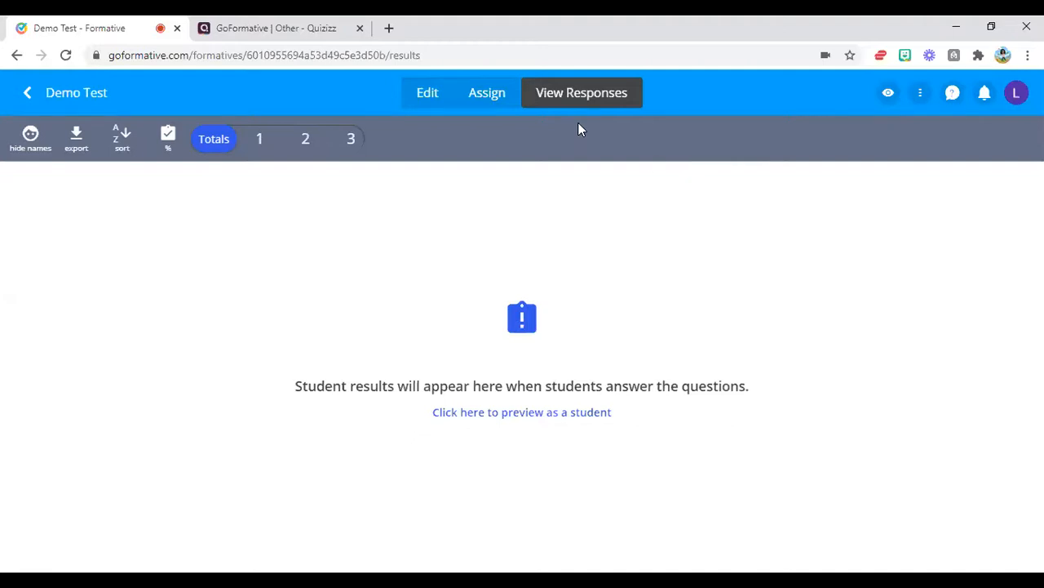
Step: Open the account's plan page and review the subscription options, payment method and past invoices
click(1016, 93)
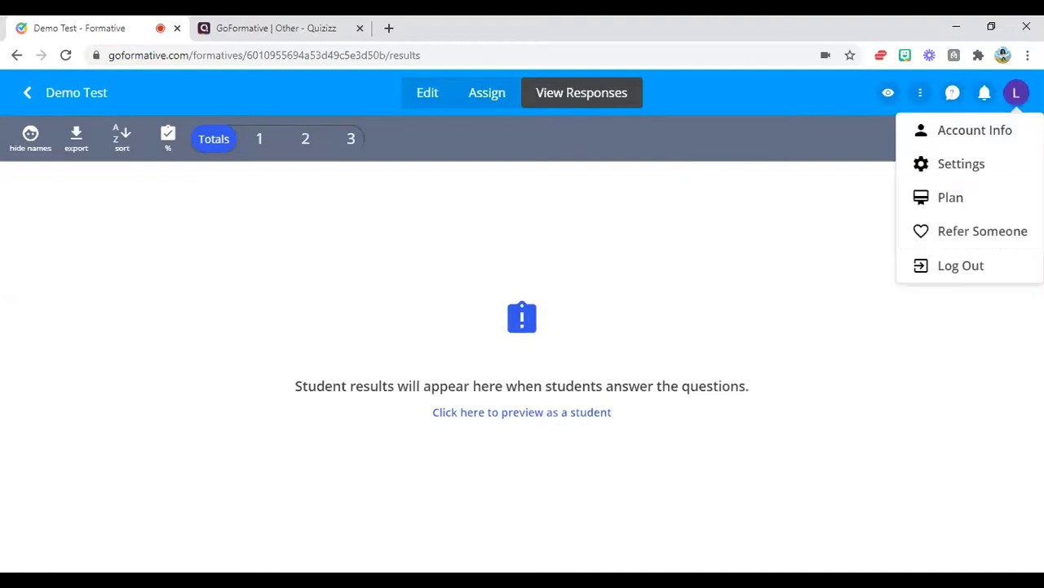
click(951, 199)
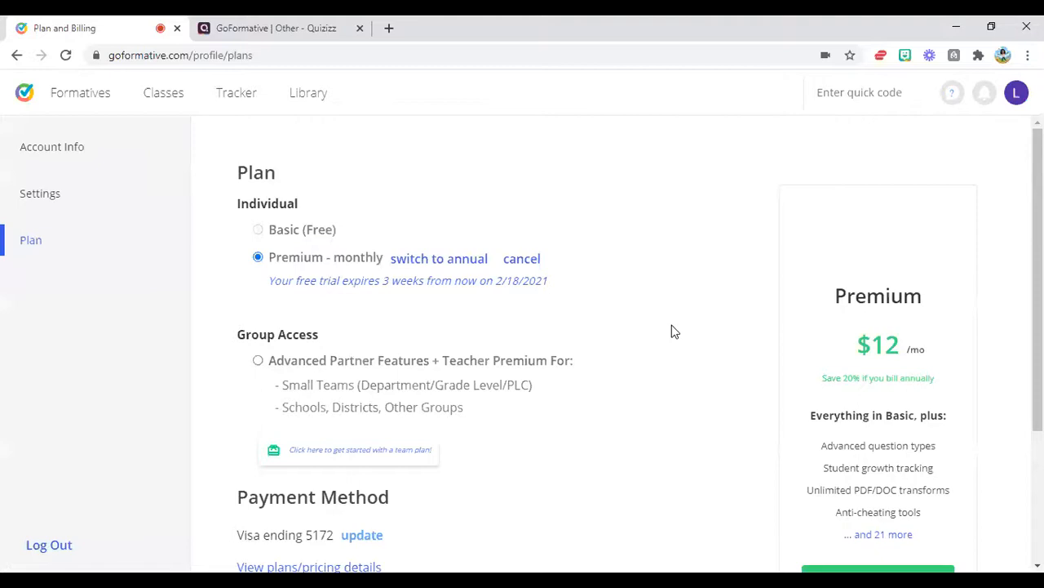
scroll(674, 331, down, 2)
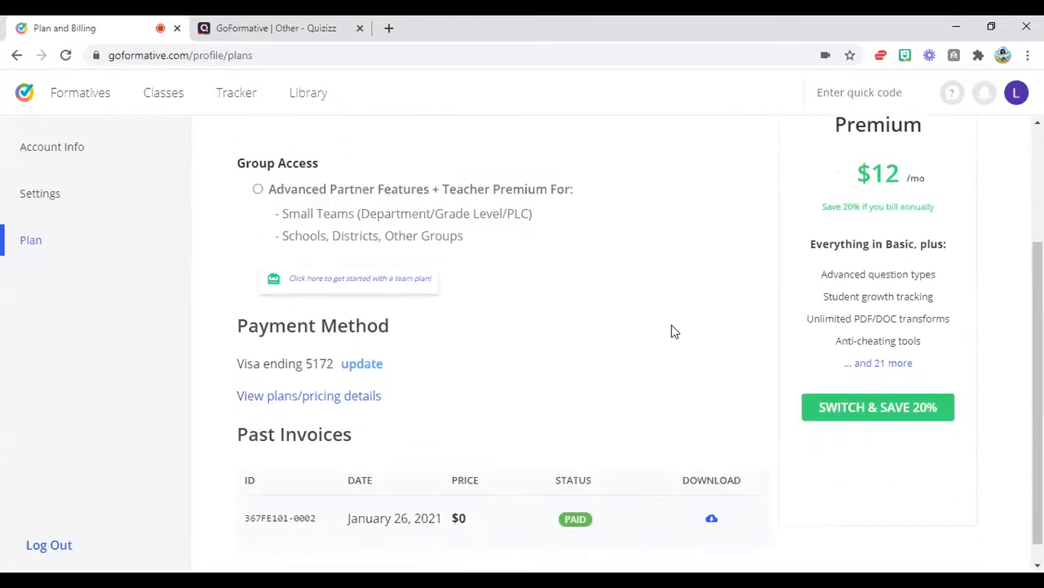
scroll(674, 331, up, 2)
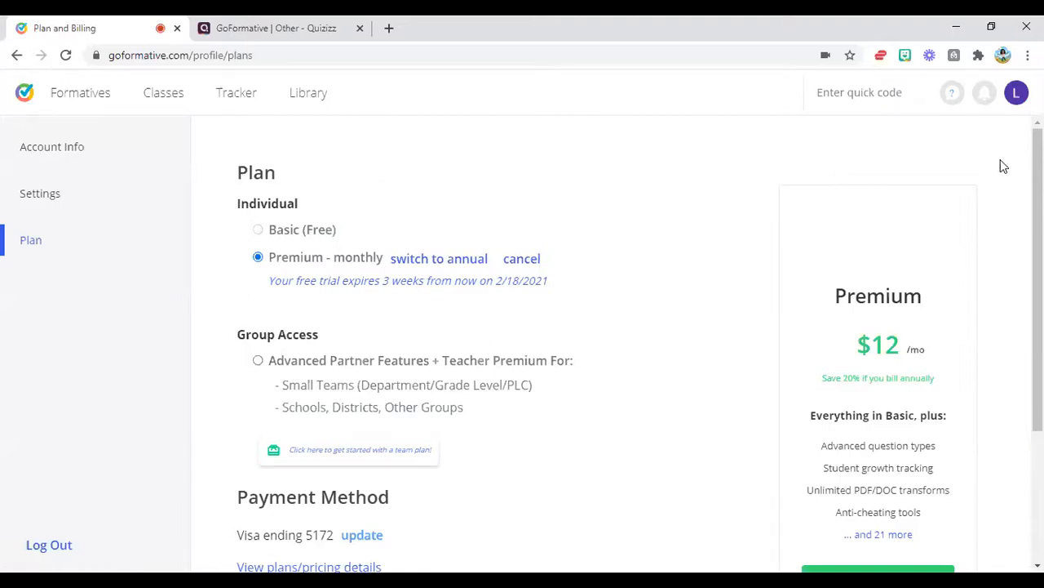
Step: Log out of the current account and log back in with Google
click(1016, 96)
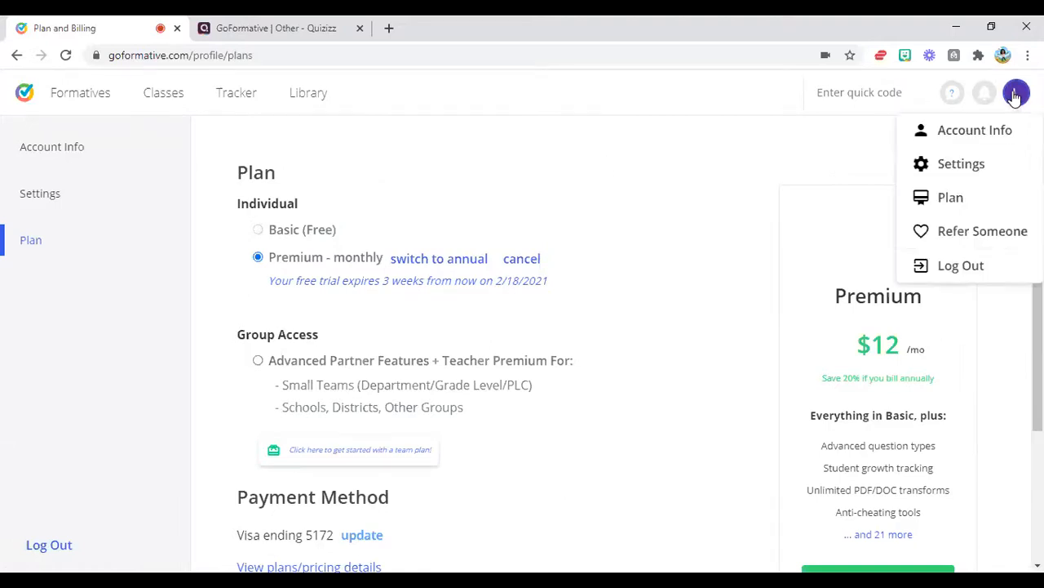
click(963, 267)
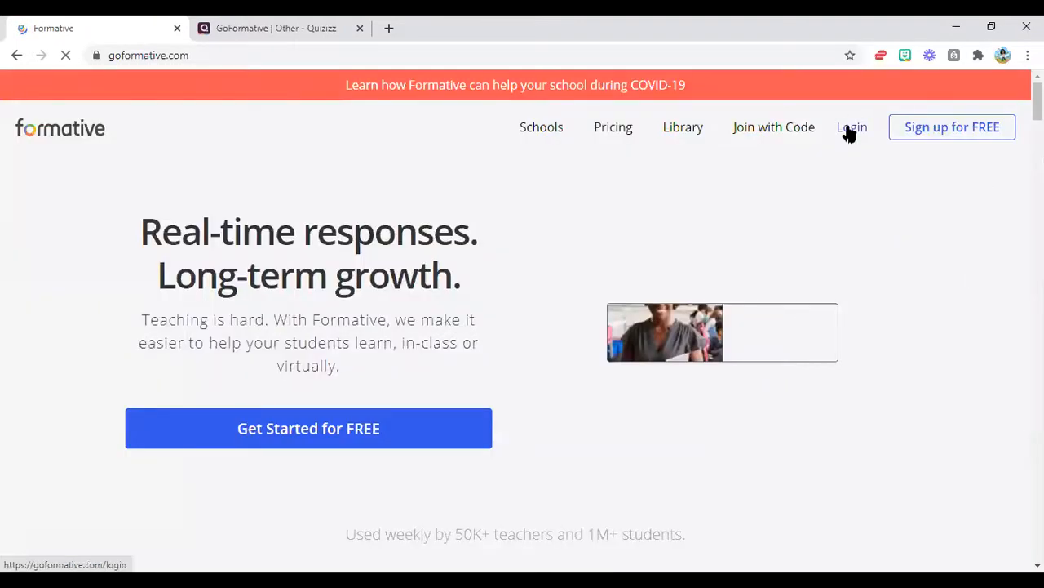
click(850, 128)
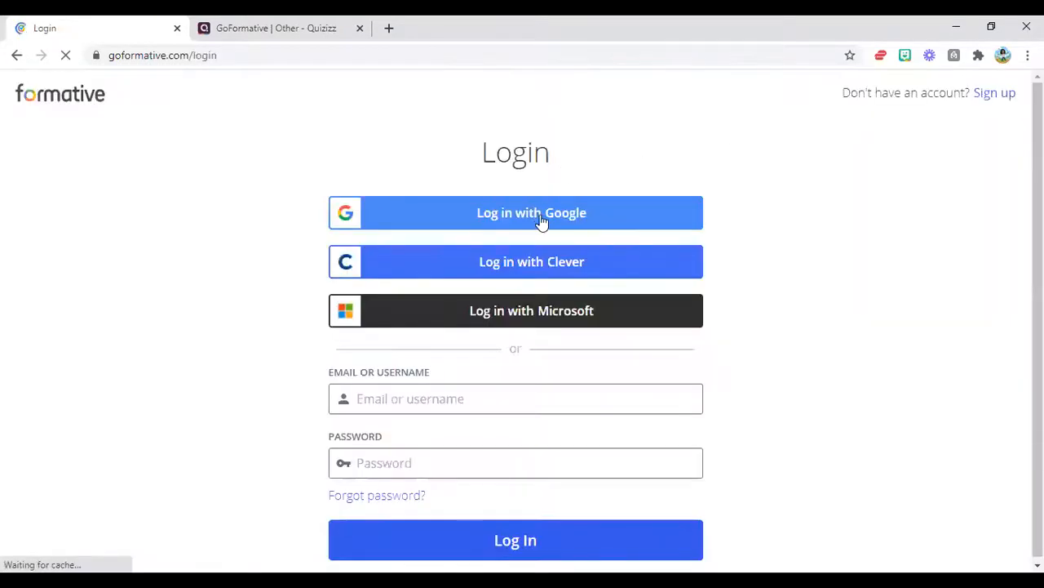
click(541, 221)
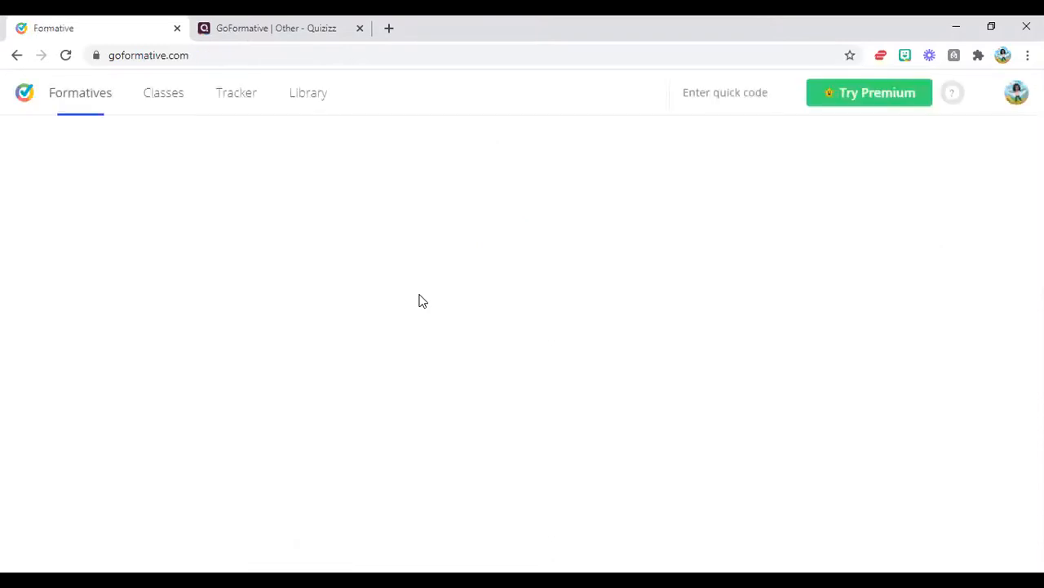
Step: Create a new formative and title it "Demo Test"
click(92, 138)
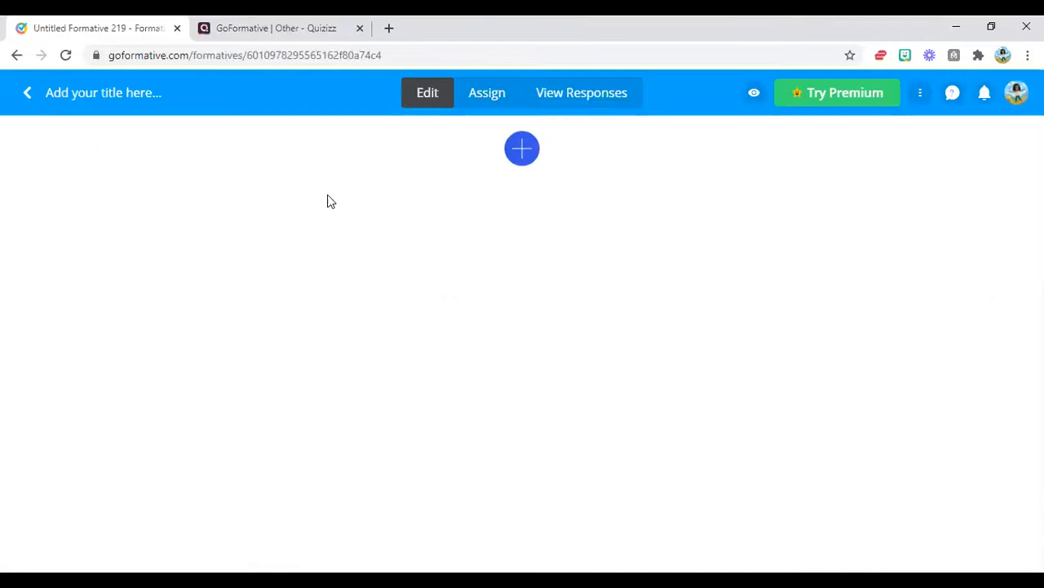
text(Demo)
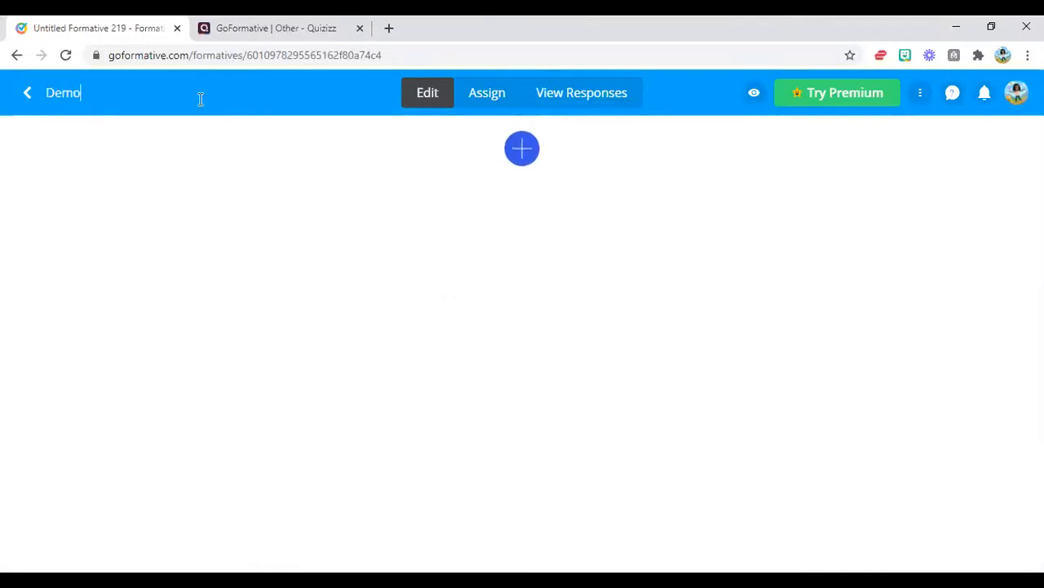
text( Test)
Step: Open the item bank of existing questions and browse the teacher's own formatives, including the Assessment - Demo preview
click(521, 151)
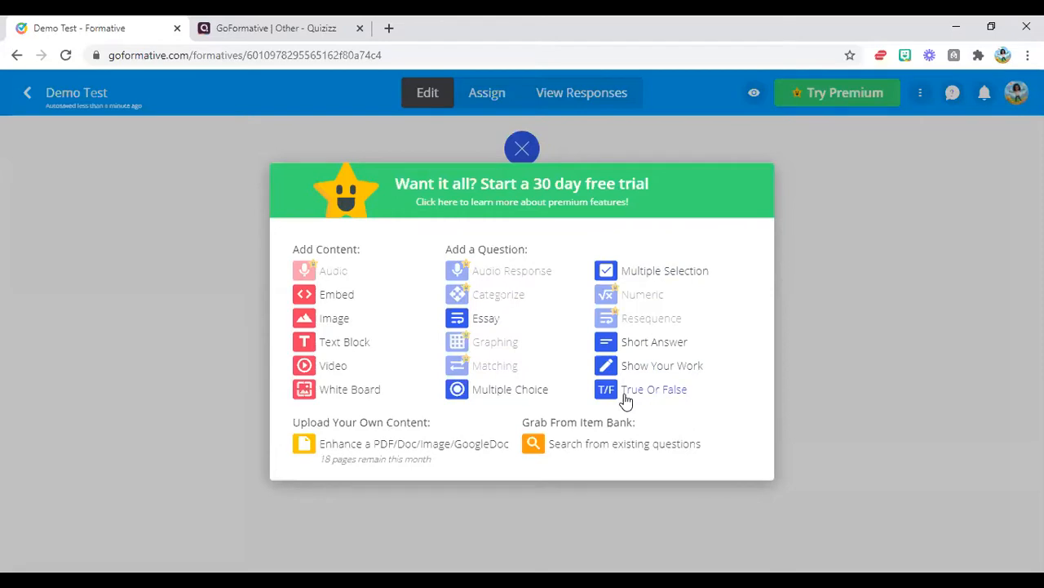
click(535, 447)
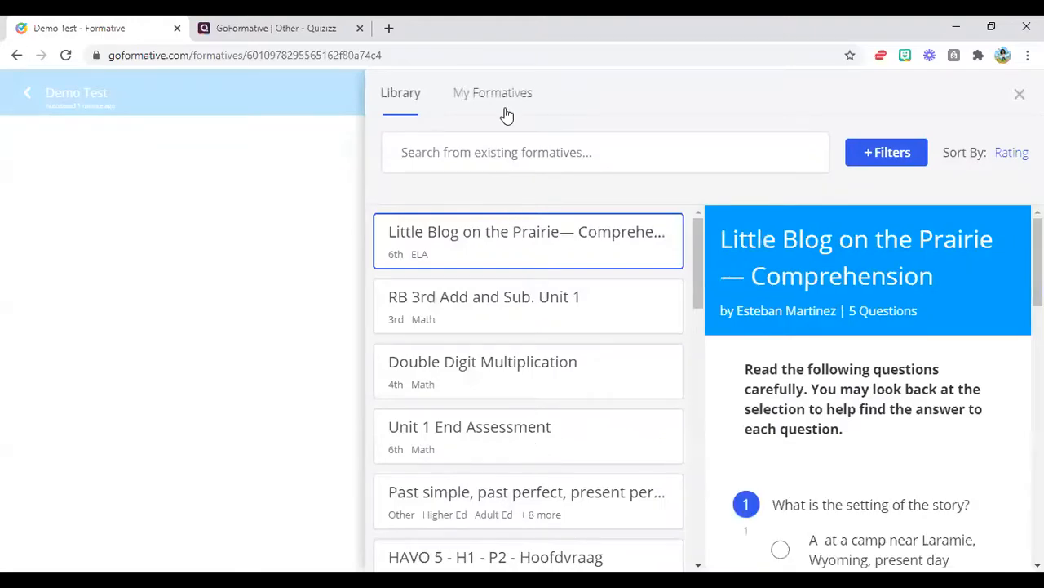
click(498, 97)
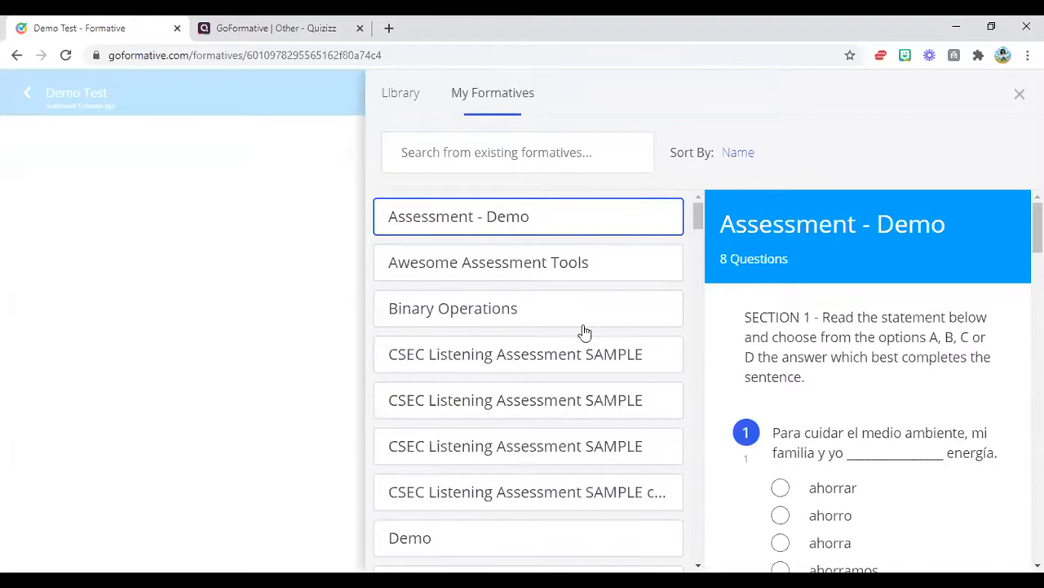
drag(697, 223, 691, 243)
mouse_move(814, 375)
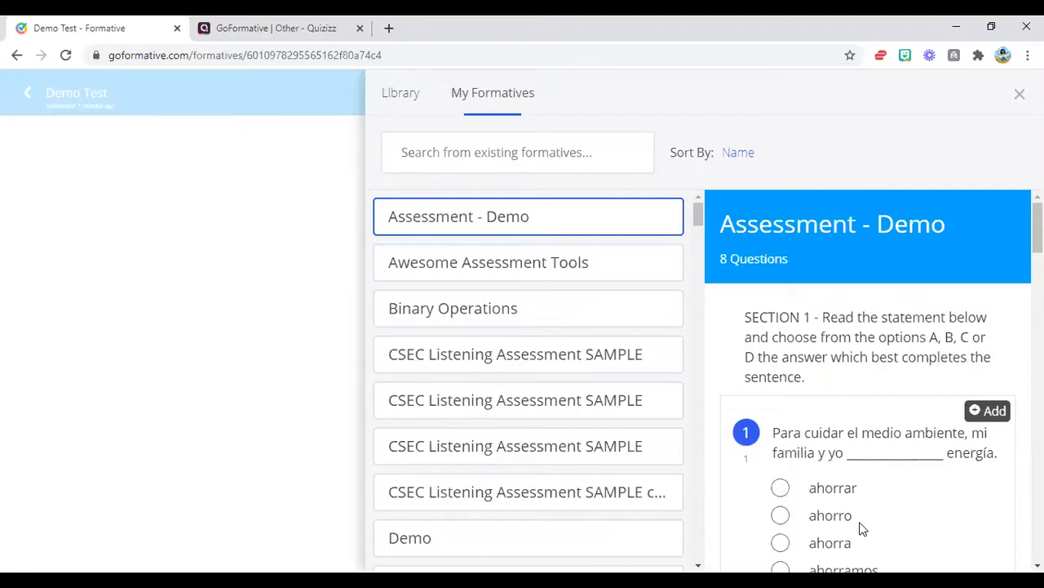
Step: Browse the public library formatives, previewing Double Digit Multiplication, Unit 1 End Assessment and the past simple drill
click(409, 112)
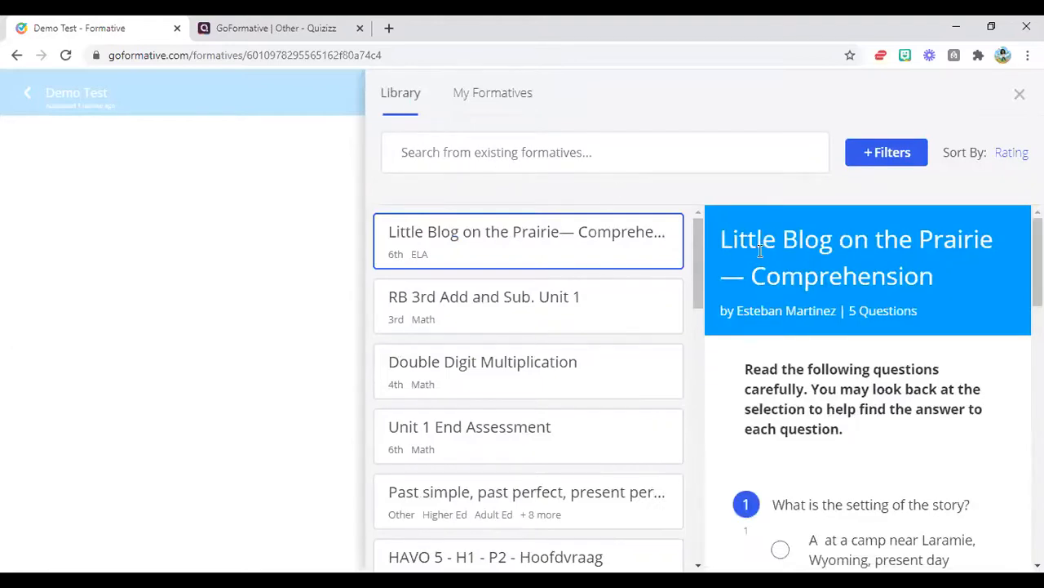
click(552, 318)
click(544, 368)
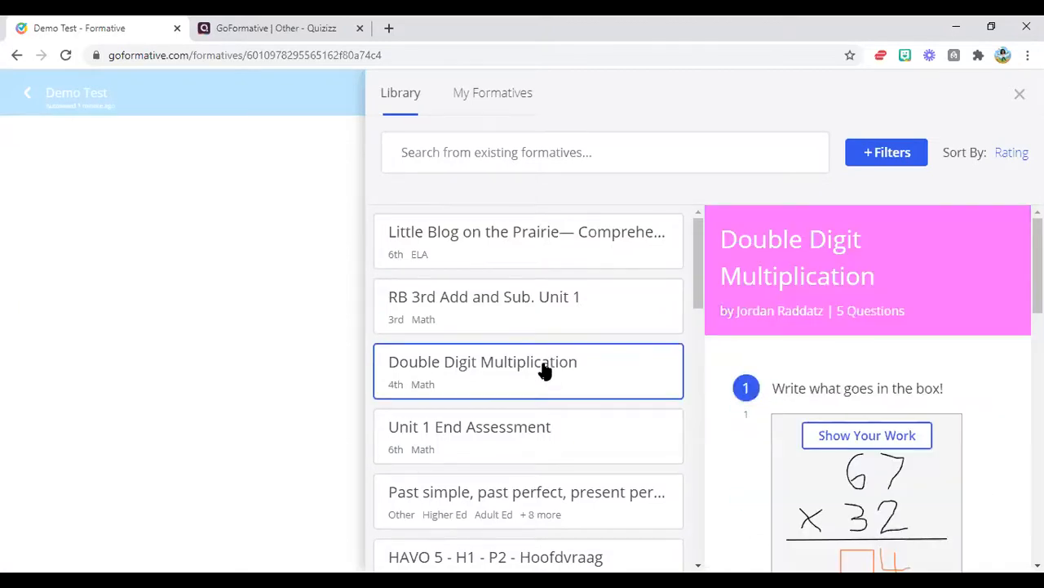
click(538, 428)
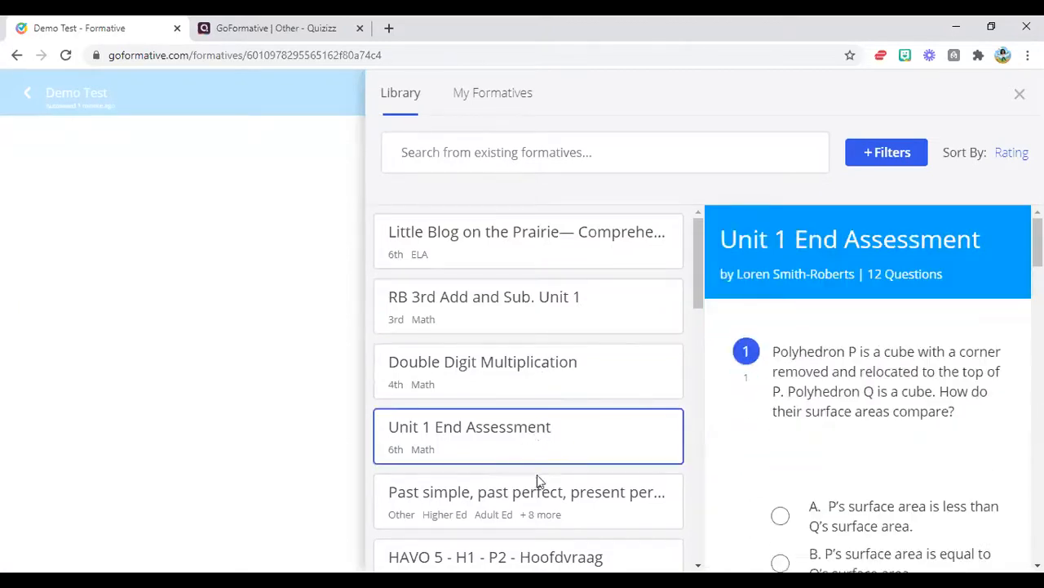
click(538, 501)
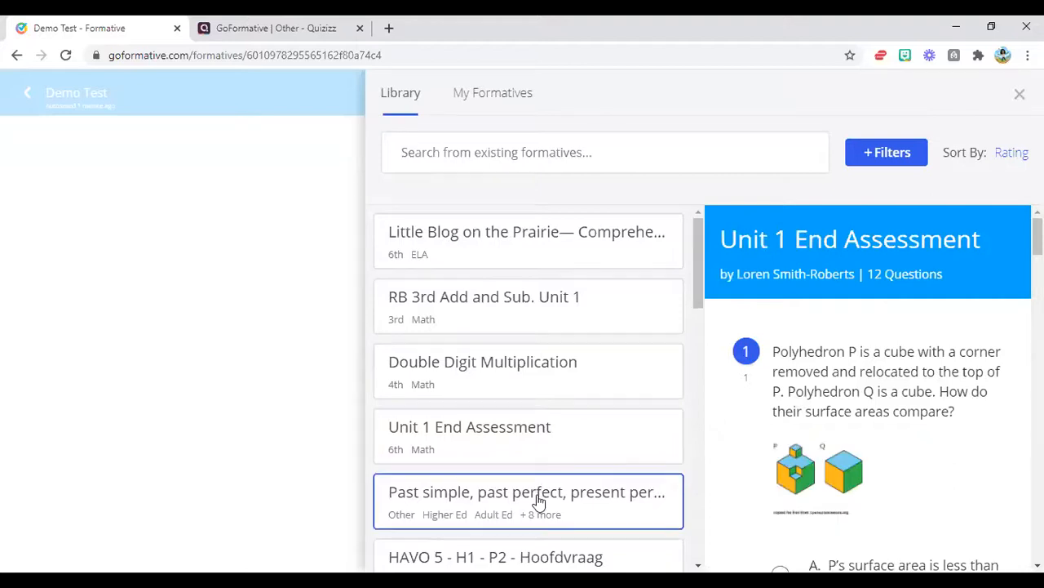
Step: Search the library for "spanish" and for "primary school", and clear the search
click(555, 148)
text(spanish)
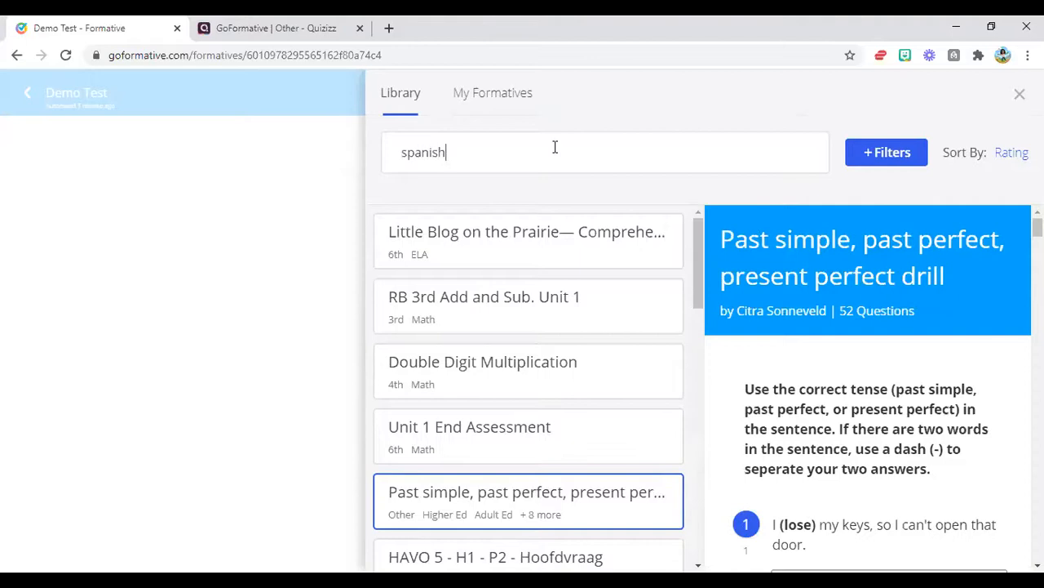
key(Return)
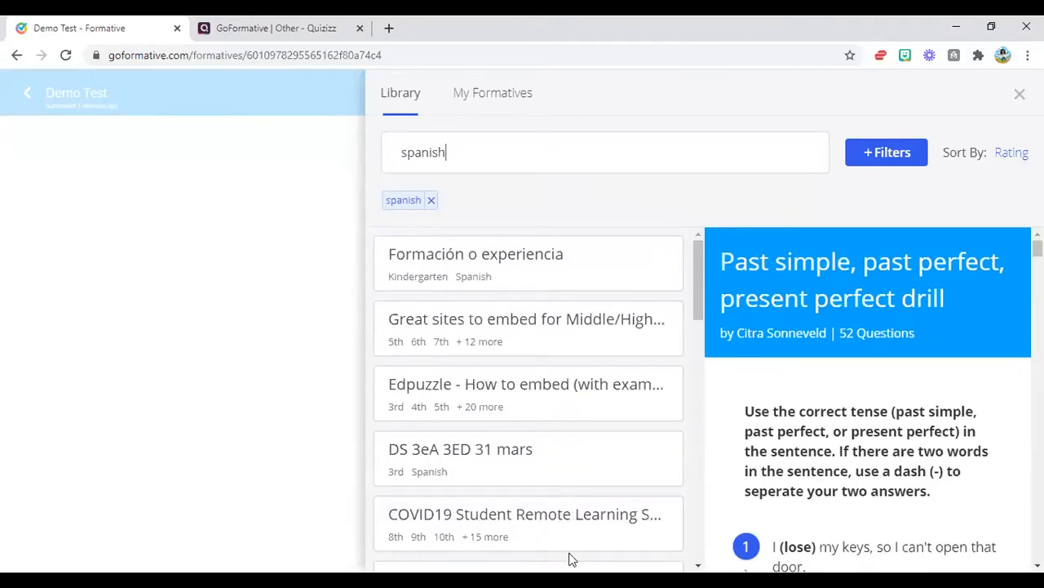
double_click(509, 150)
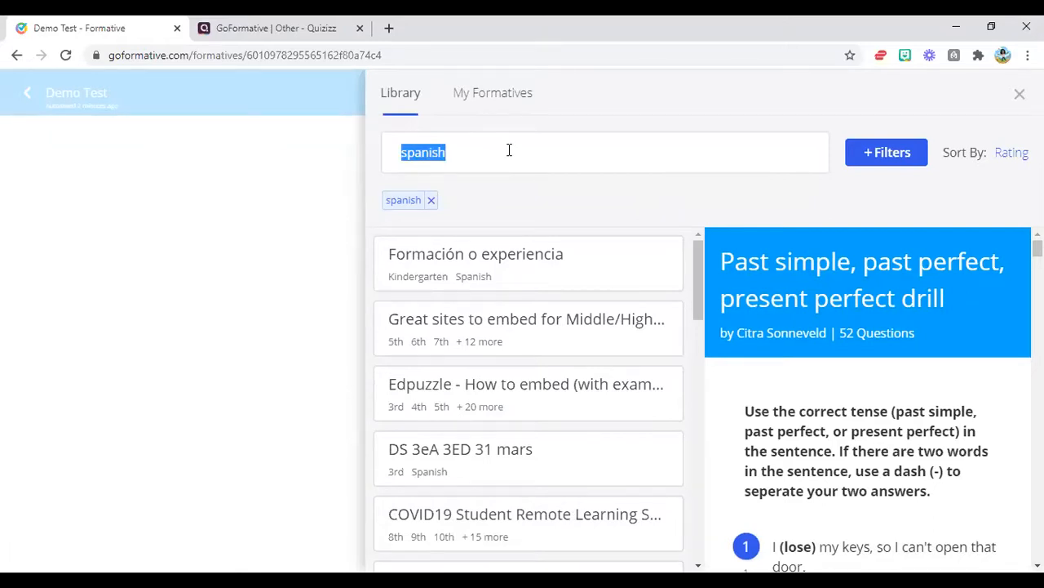
text(primary sc)
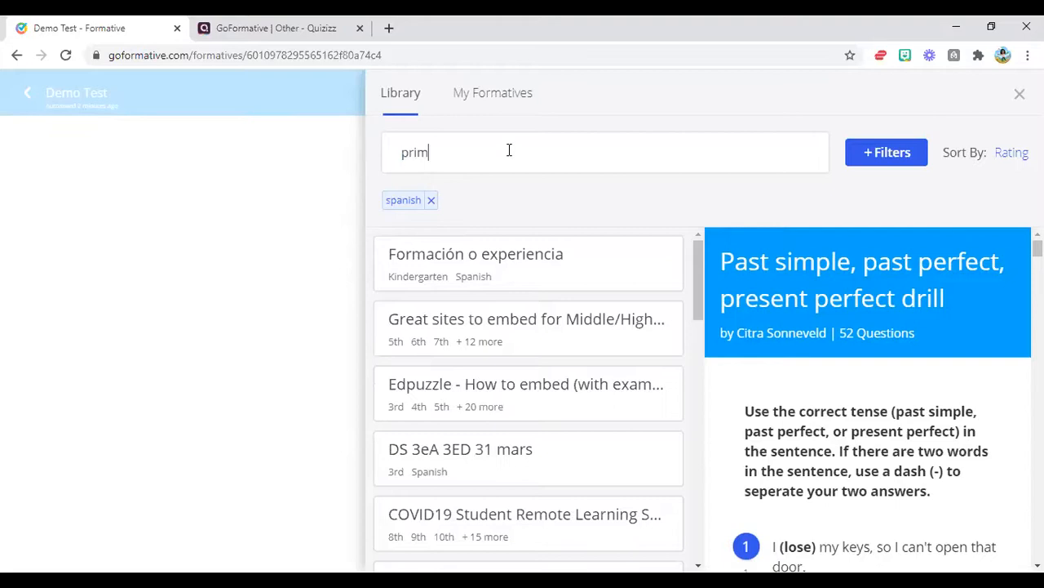
key(BackSpace)
key(BackSpace)
key(BackSpace)
text(school)
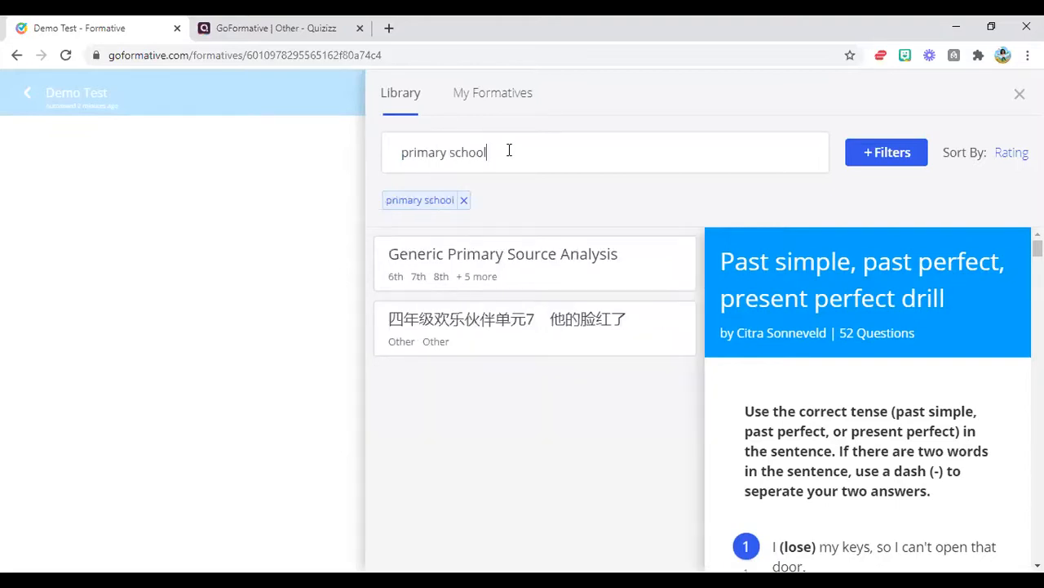
triple_click(518, 150)
text(m)
key(BackSpace)
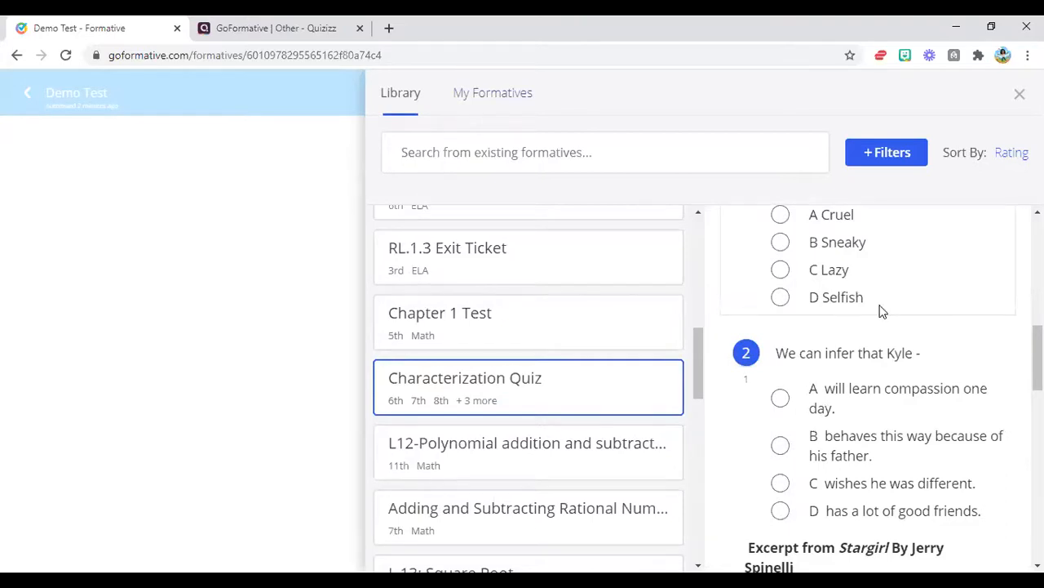
Step: Look through the Characterization Quiz preview, and leave the item bank for the list of formatives
scroll(881, 310, up, 10)
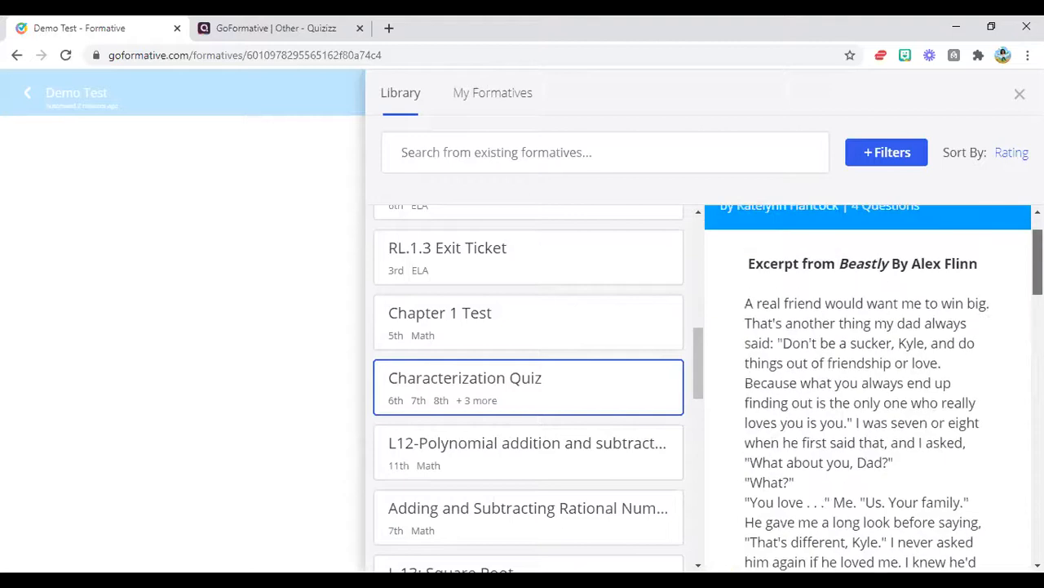
drag(1038, 253, 1038, 312)
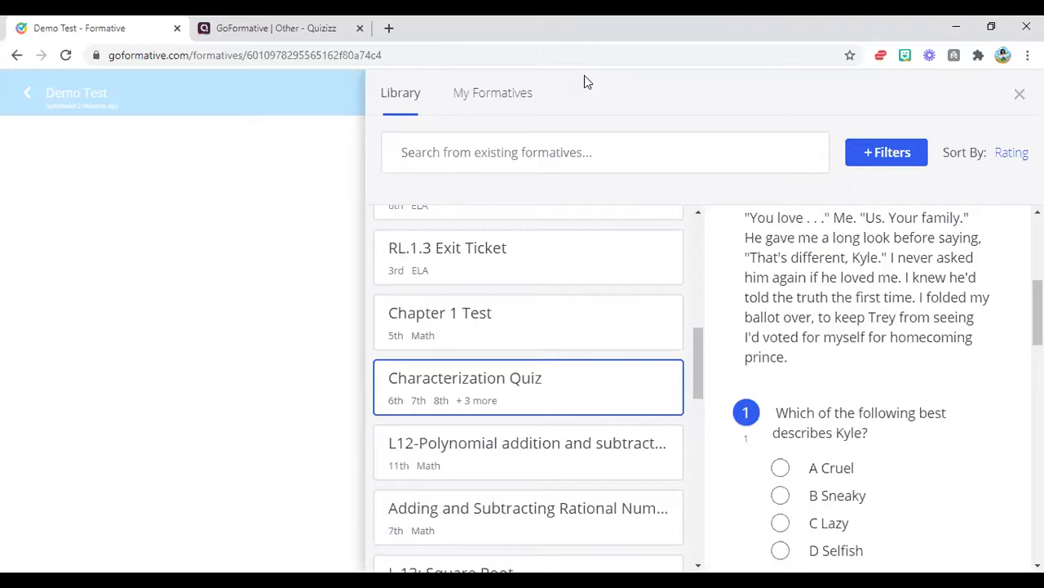
click(70, 138)
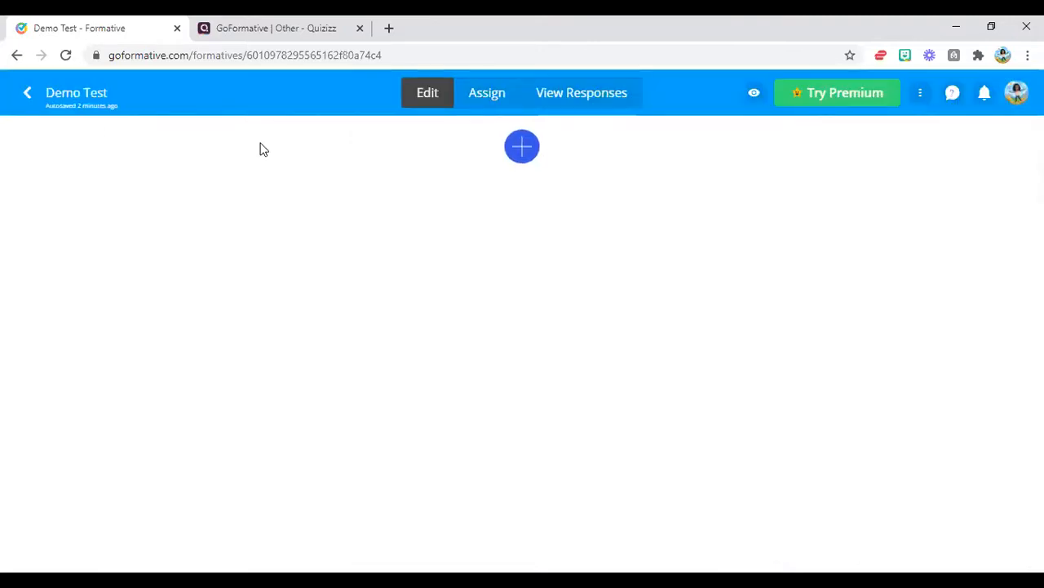
click(28, 96)
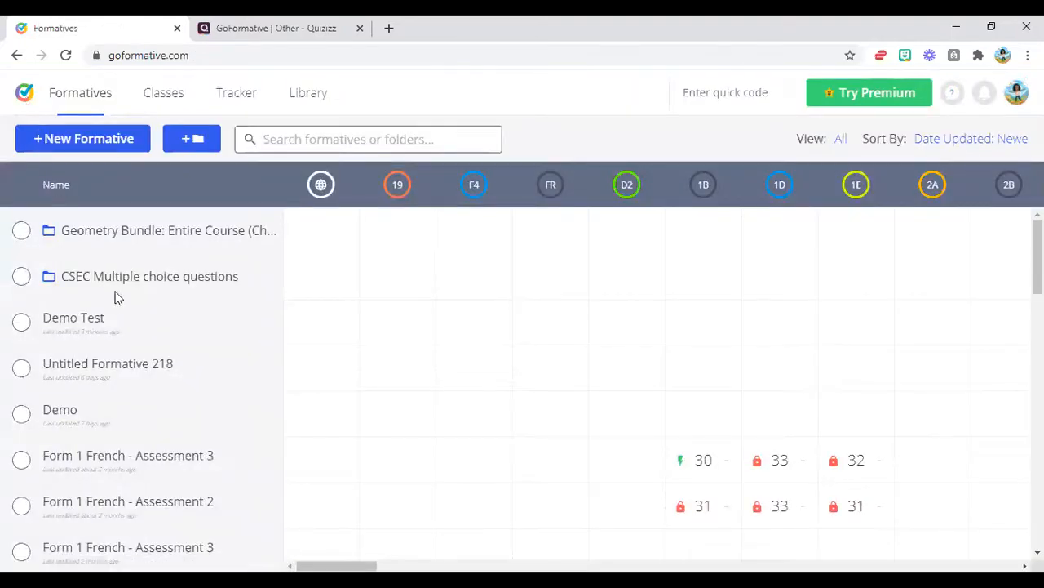